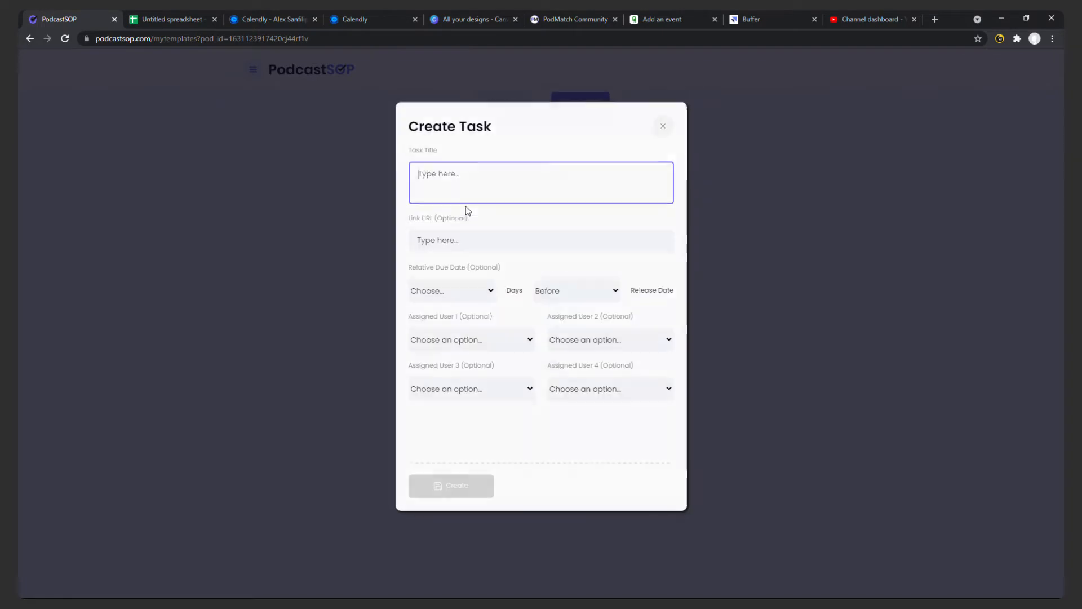
Copy the task text from cell B1 of the spreadsheet into the new PodcastSOP task's title: "Schedule the event with a guest using calendar link.".
click(168, 21)
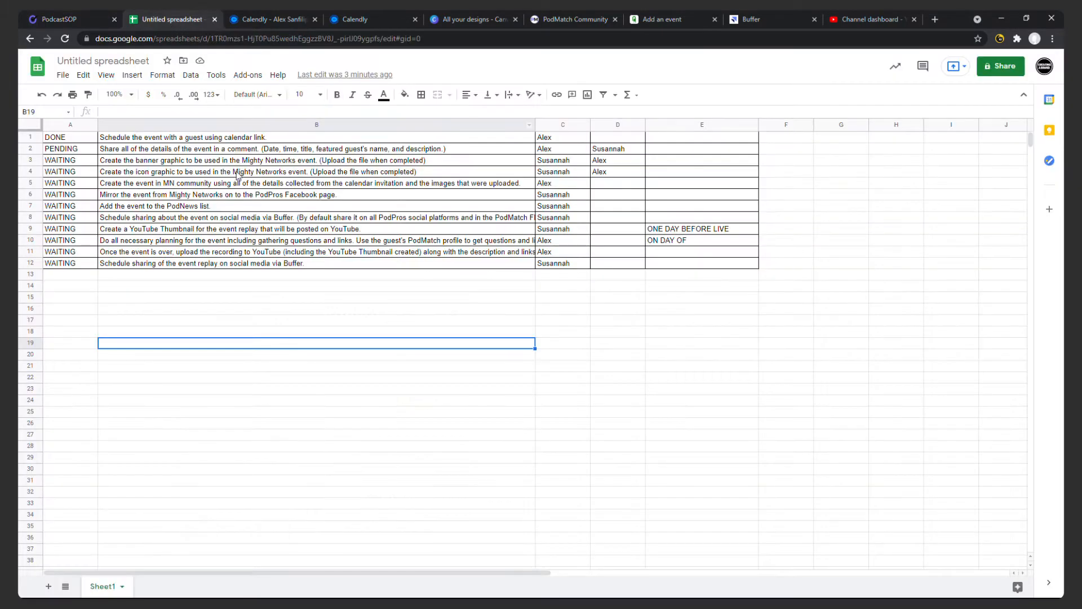
double_click(243, 136)
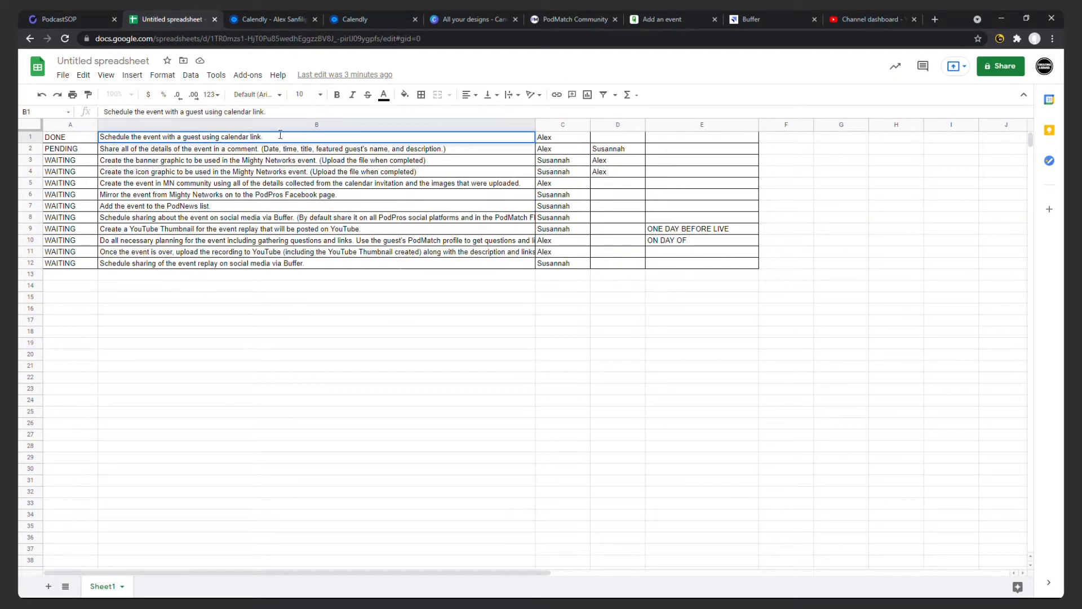
drag(280, 136, 35, 129)
key(ctrl+c)
click(83, 19)
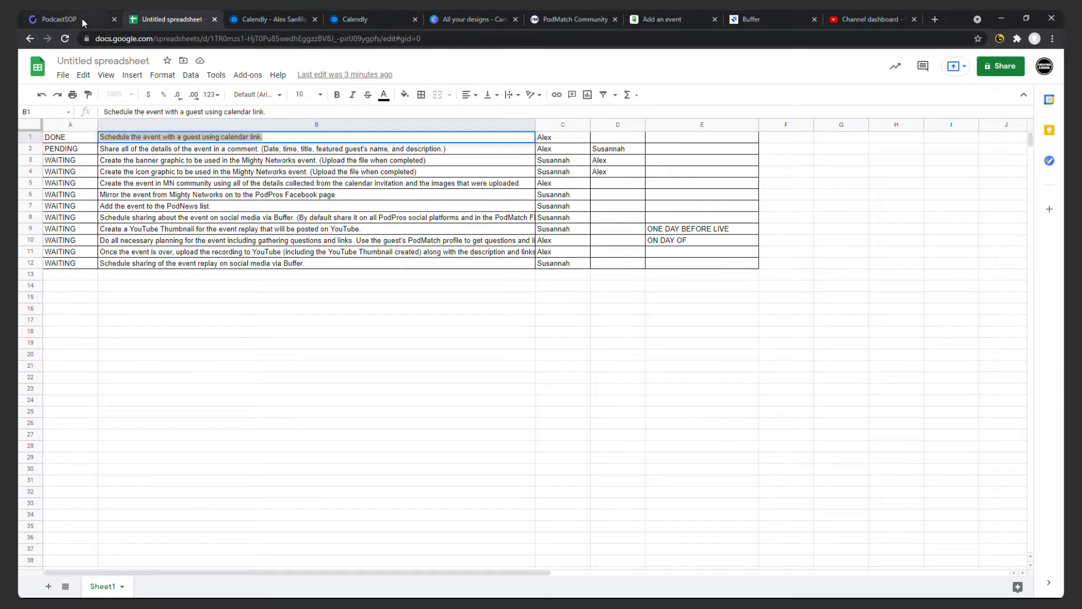
click(494, 178)
key(ctrl+v)
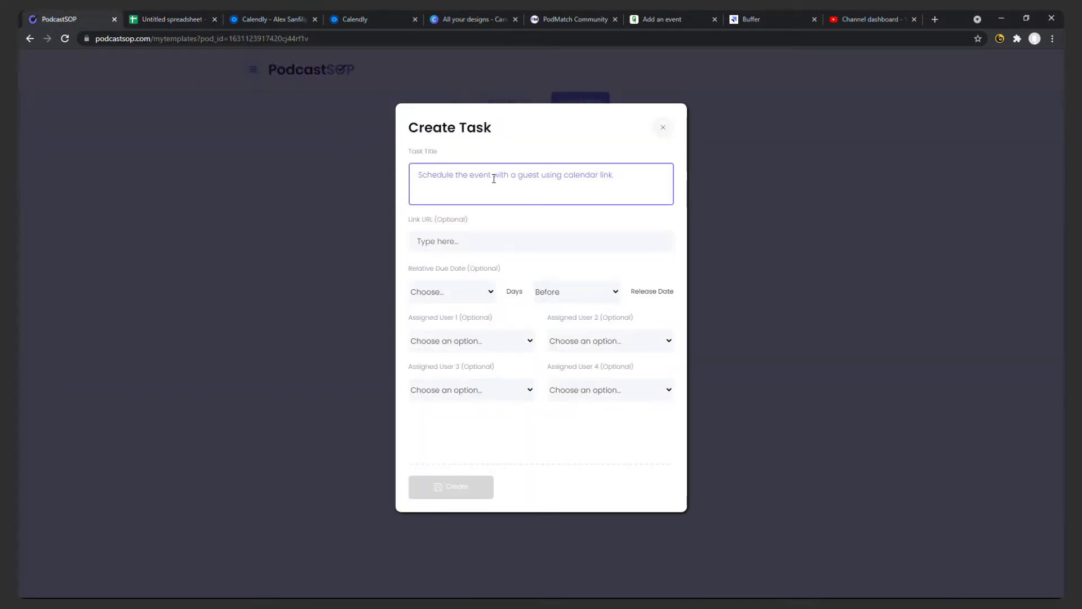
click(167, 20)
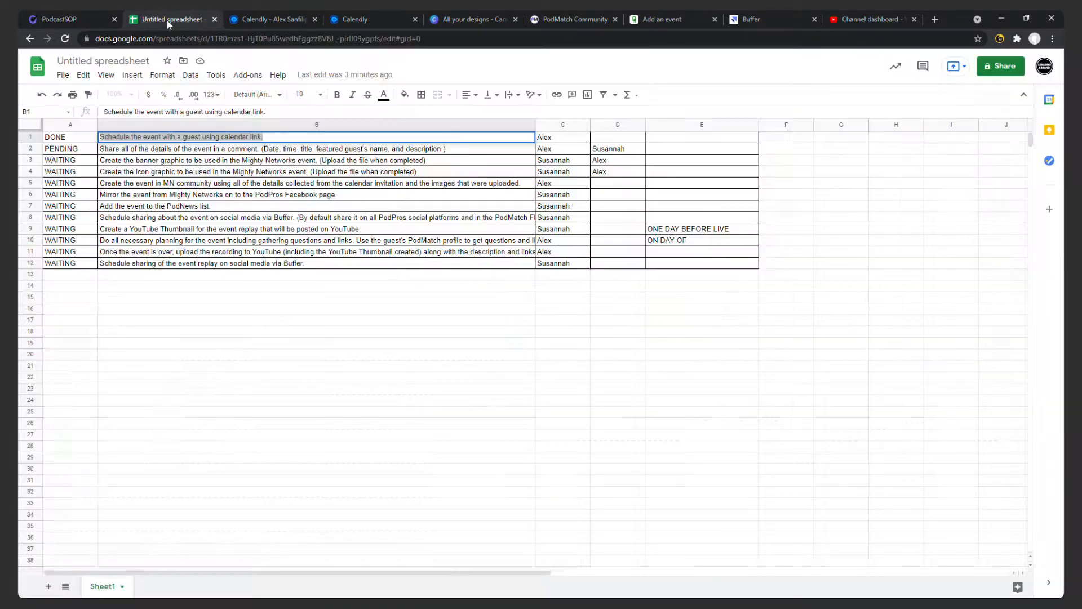
click(75, 21)
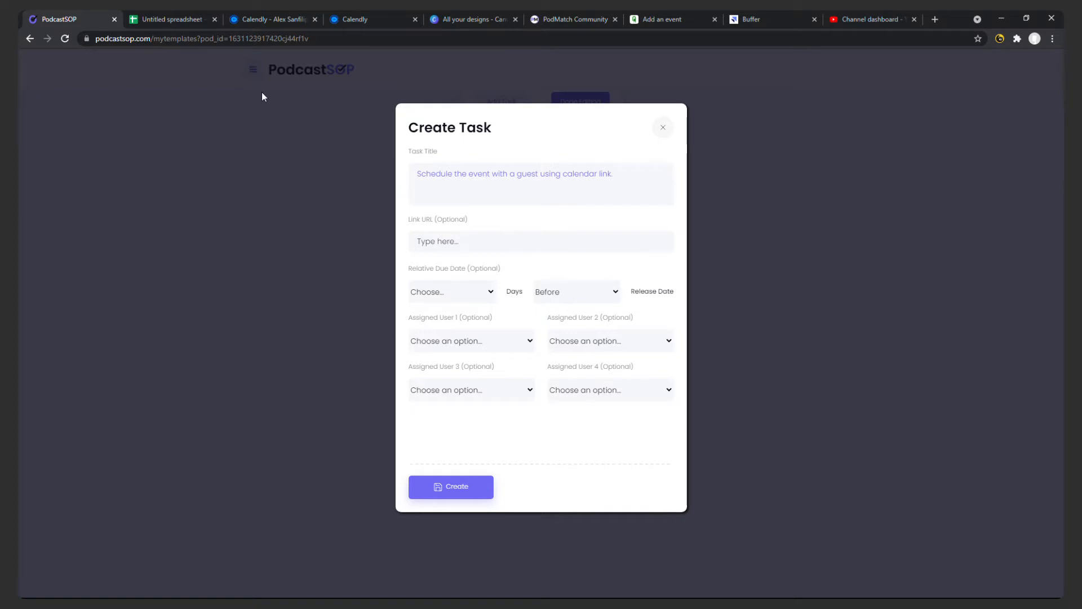
click(261, 20)
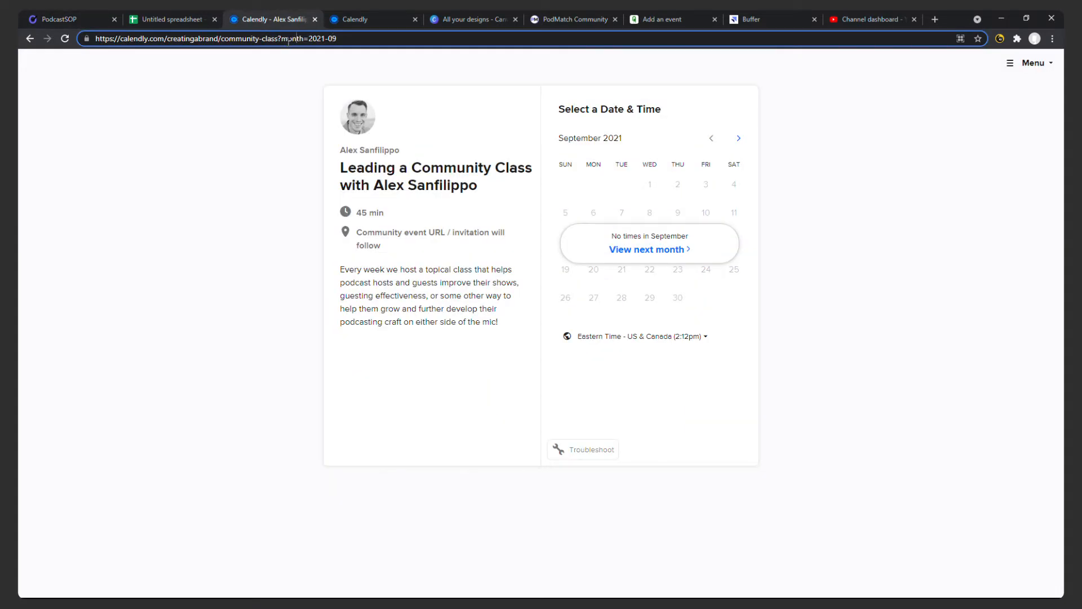
drag(280, 40, 20, 39)
key(ctrl+c)
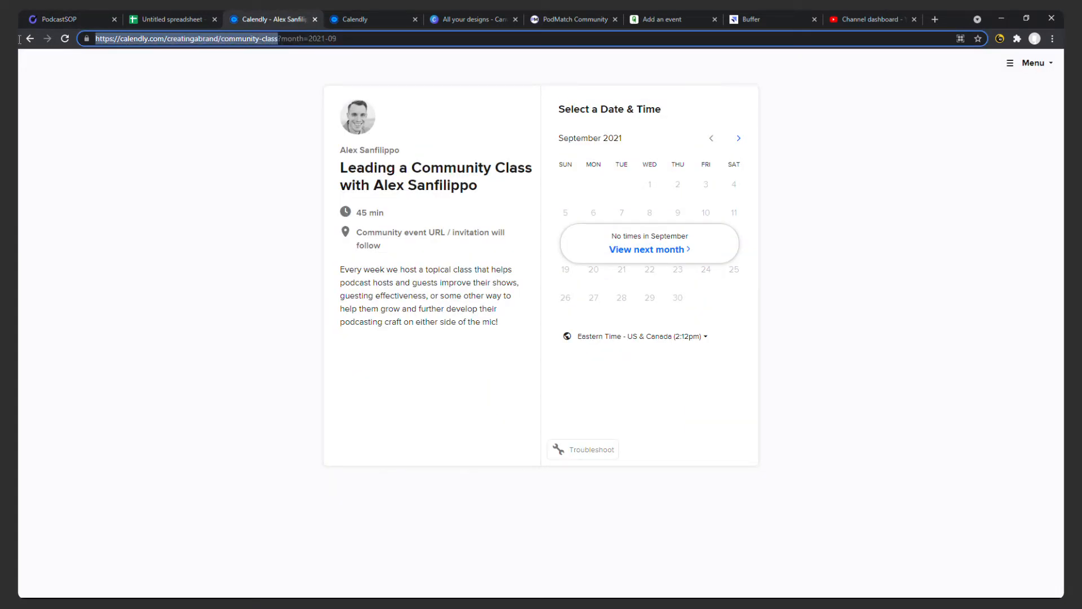
click(102, 15)
click(492, 241)
key(ctrl+v)
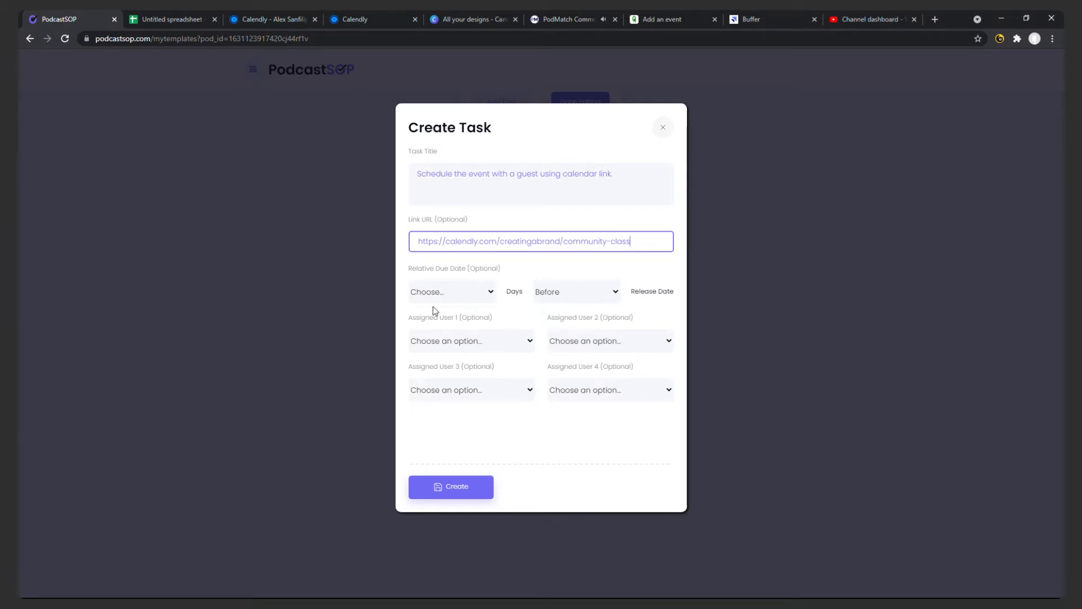
Assign the person listed in spreadsheet row 1 as the first user and create the task.
click(467, 340)
click(461, 395)
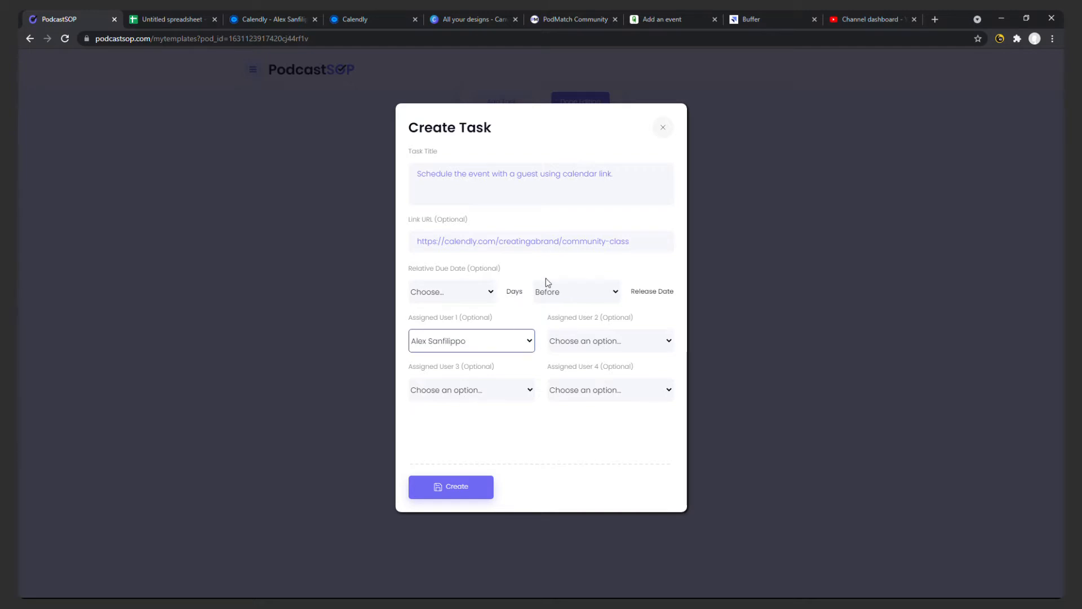
click(459, 483)
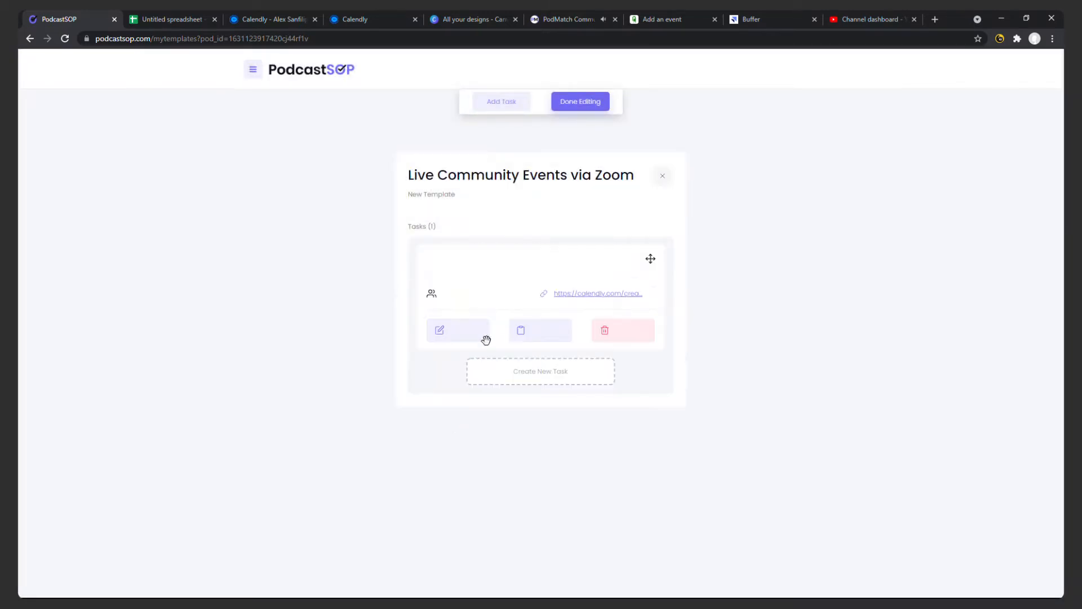
Start a second task in the template and copy its title from spreadsheet cell B2, about sharing all event details in a comment.
click(541, 395)
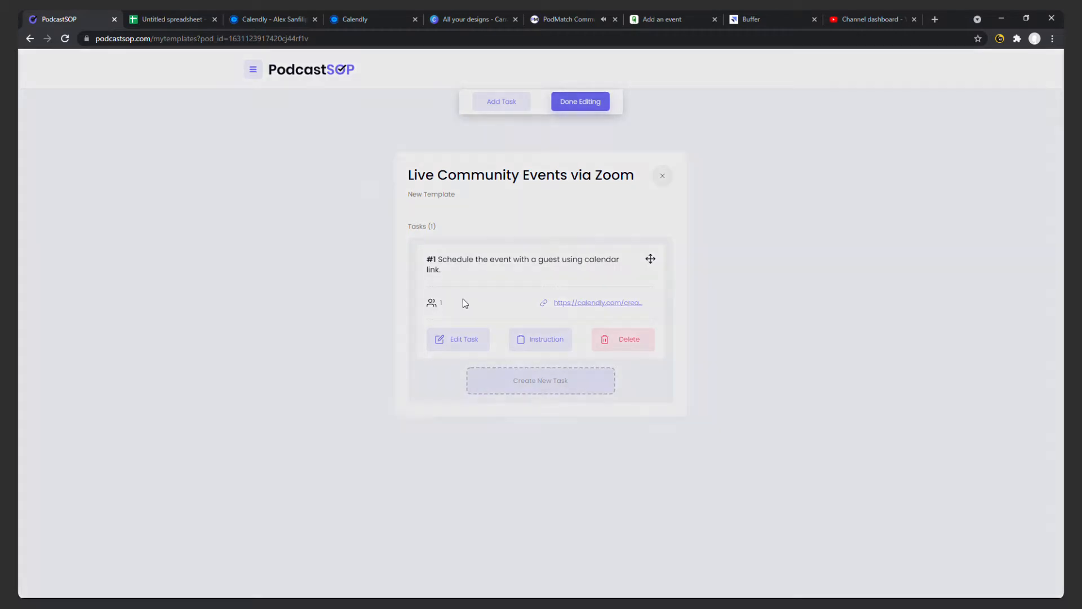
click(179, 21)
click(303, 150)
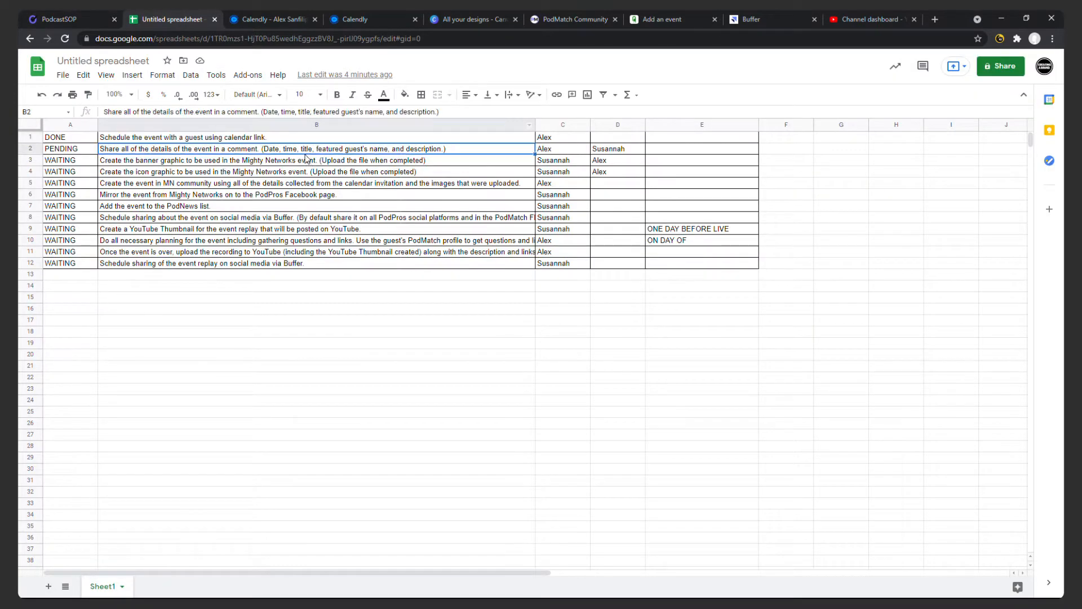
triple_click(298, 149)
key(ctrl+c)
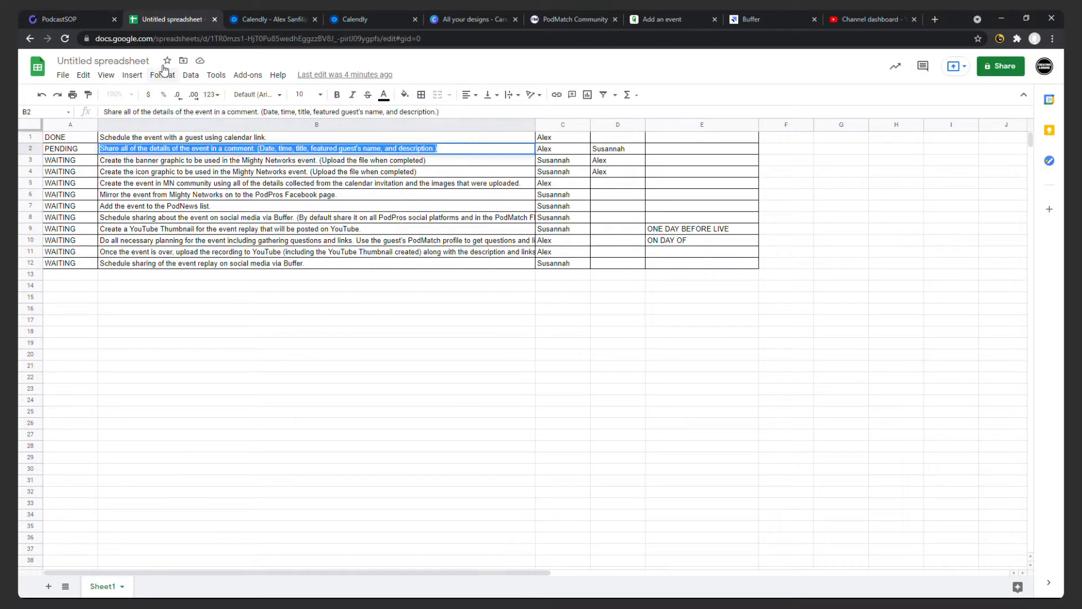
click(62, 19)
key(ctrl+v)
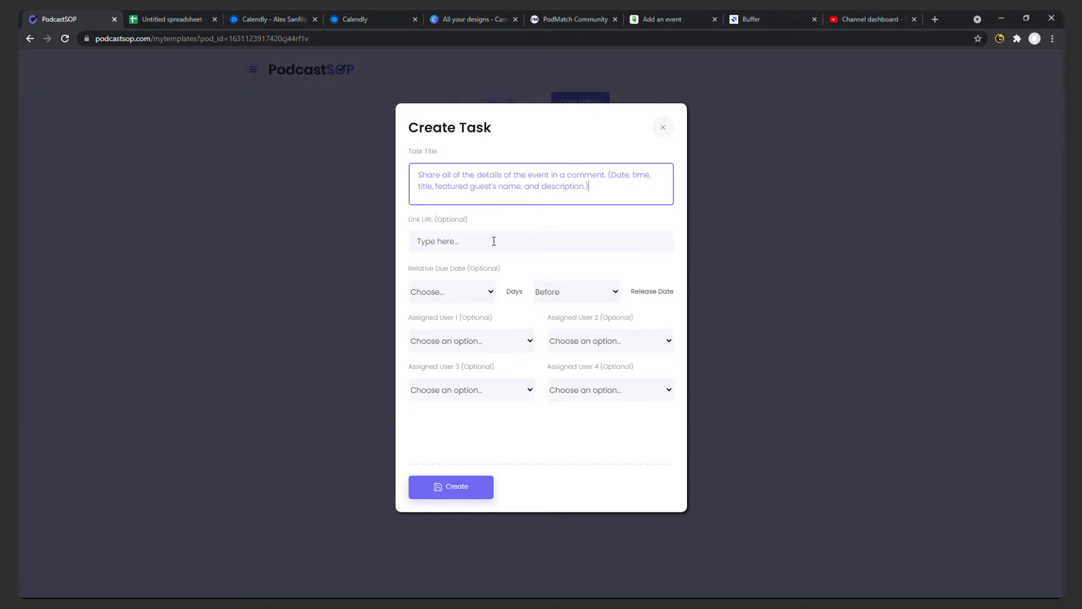
Copy the full address of the Calendly upcoming scheduled events page into the second task's link URL.
click(358, 25)
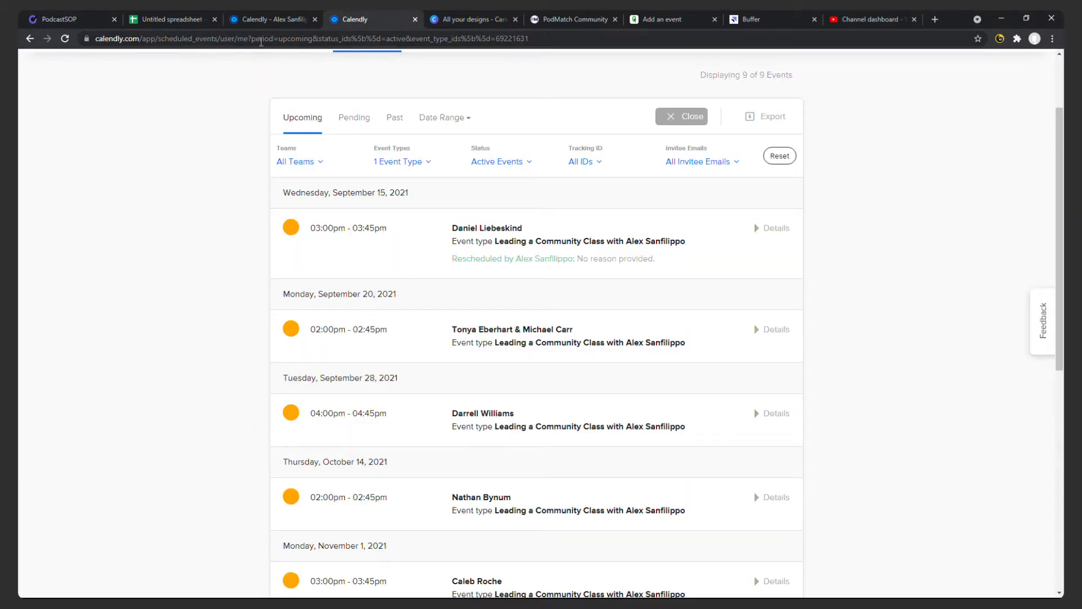
scroll(419, 430, down, 5)
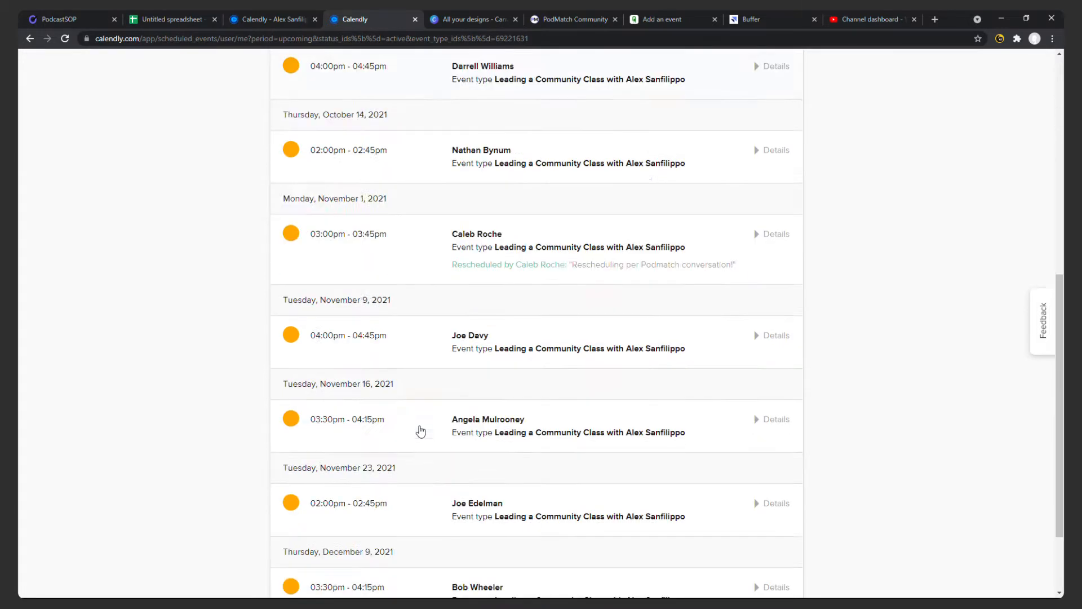
scroll(420, 432, up, 5)
click(250, 39)
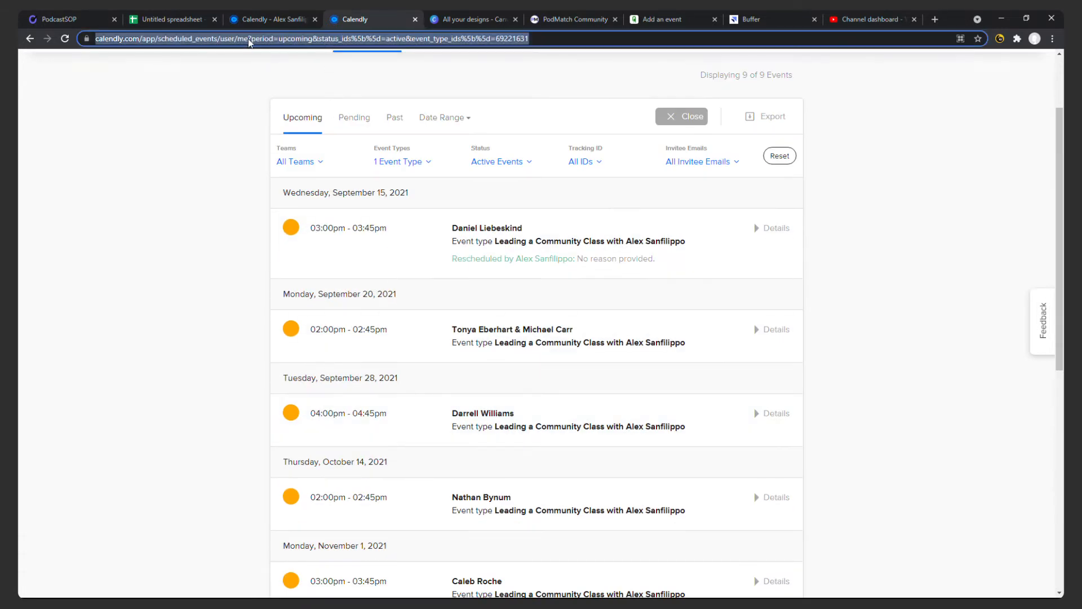
click(102, 21)
click(526, 235)
key(ctrl+v)
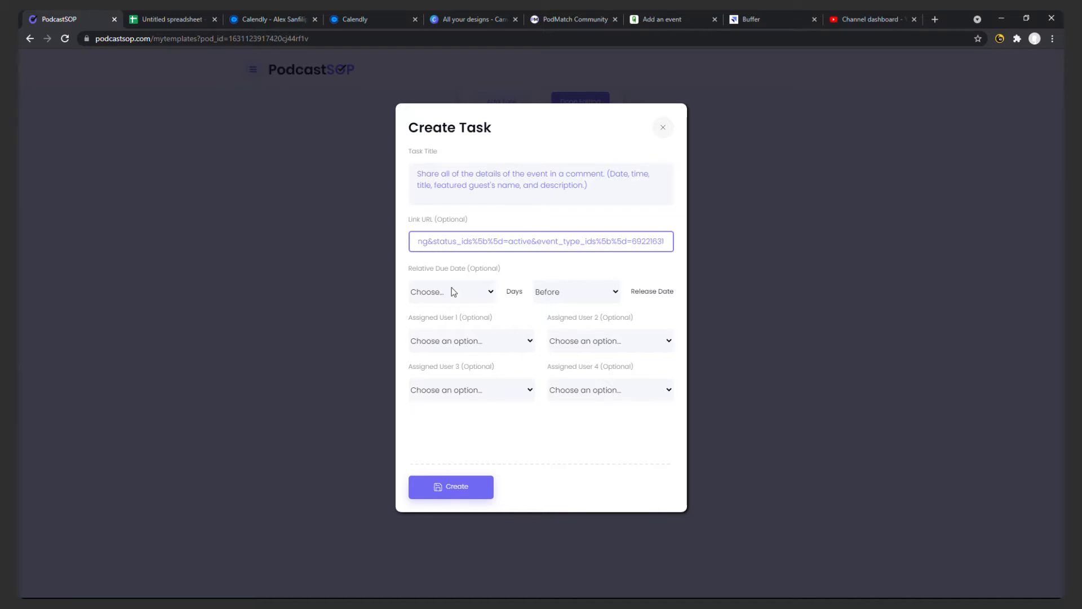
Assign the two people listed in spreadsheet row 2 as users 1 and 2, and create the task.
click(157, 19)
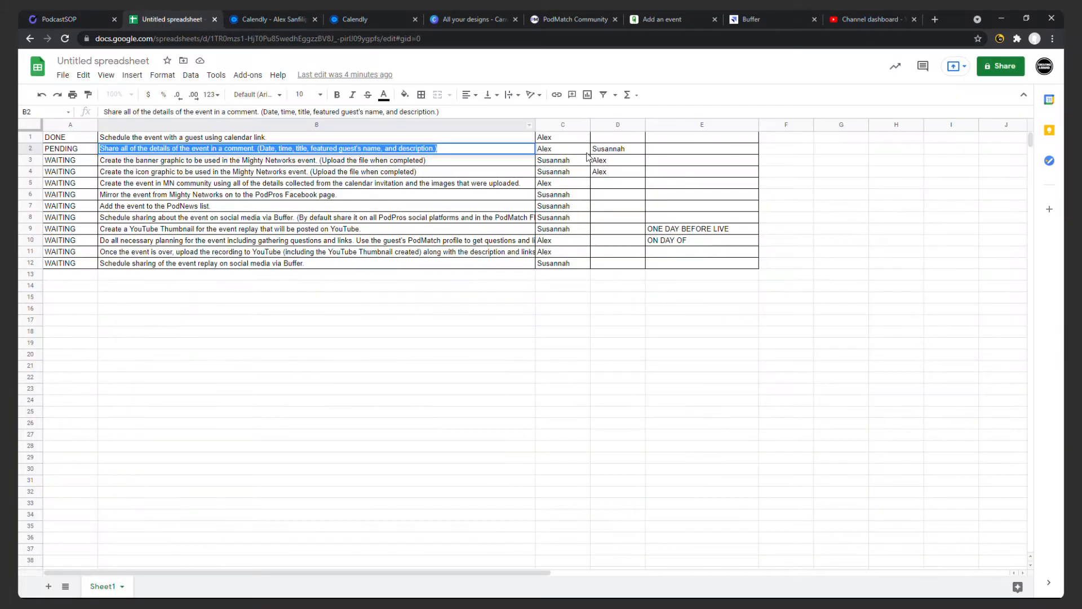
click(101, 19)
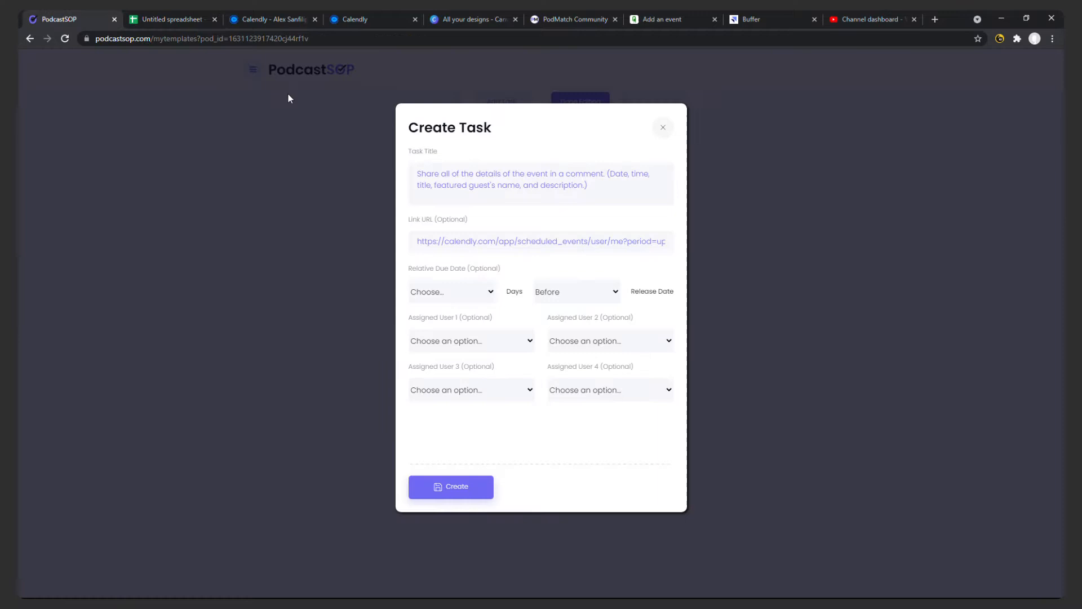
click(441, 299)
click(446, 341)
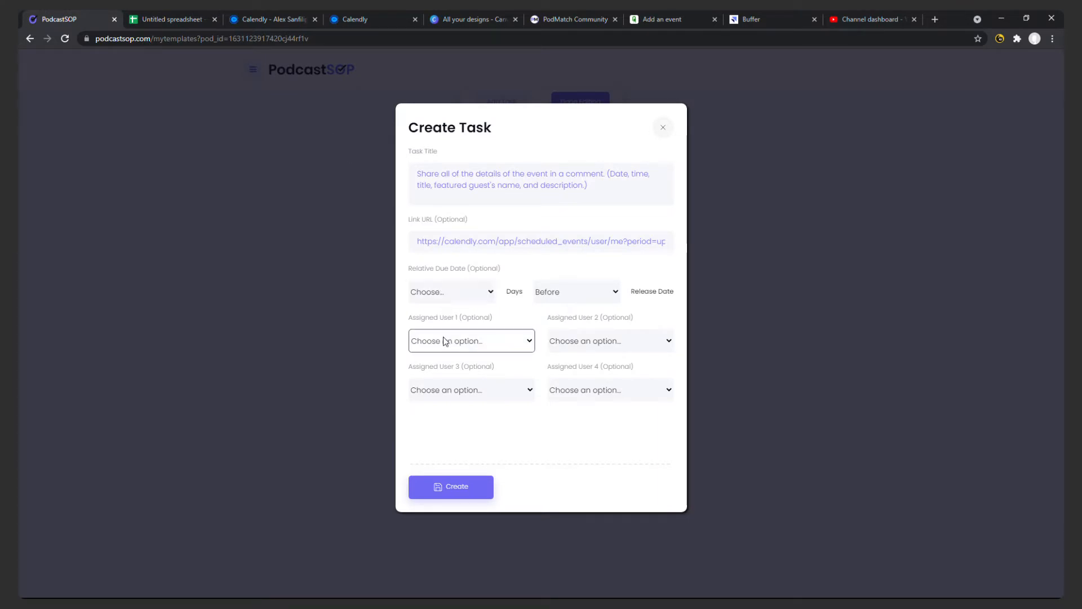
click(465, 383)
click(580, 341)
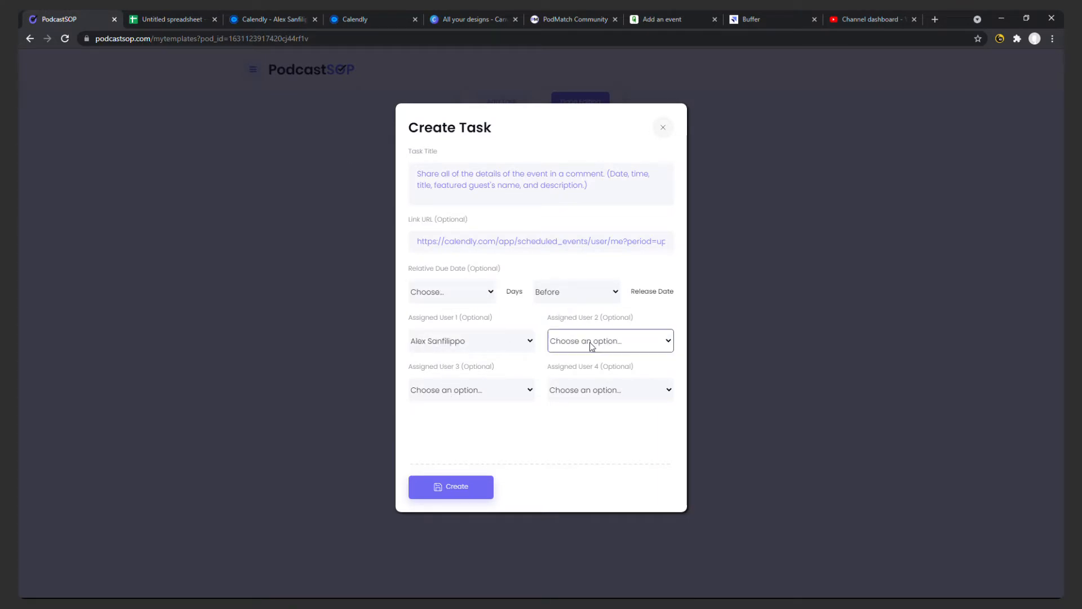
click(578, 387)
click(474, 481)
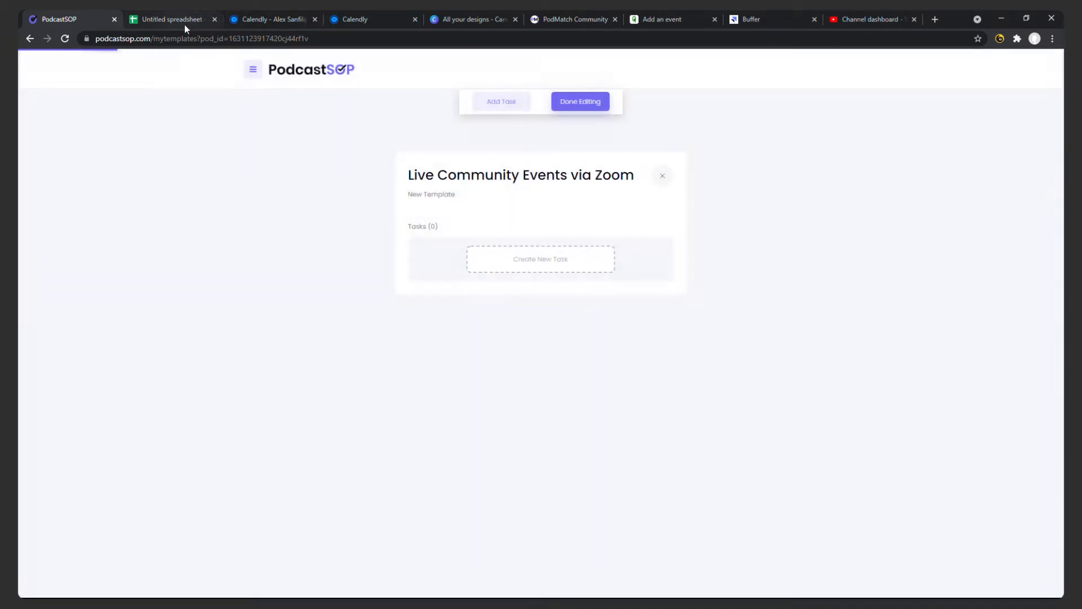
Start a third task titled with the text of spreadsheet cell B3, about creating the banner graphic for the Mighty Networks event.
click(185, 25)
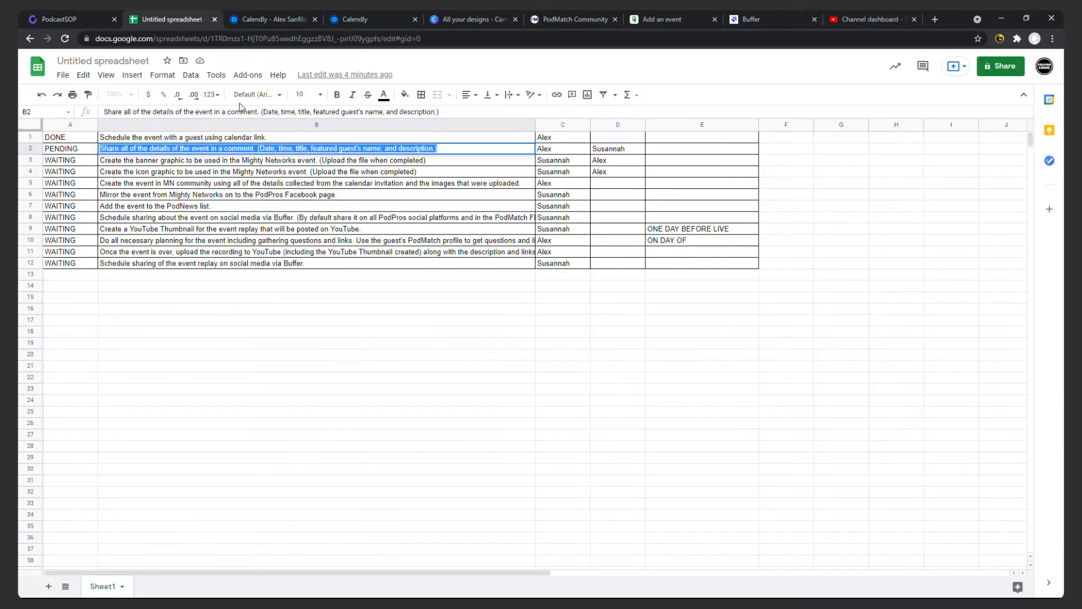
triple_click(284, 161)
key(ctrl+c)
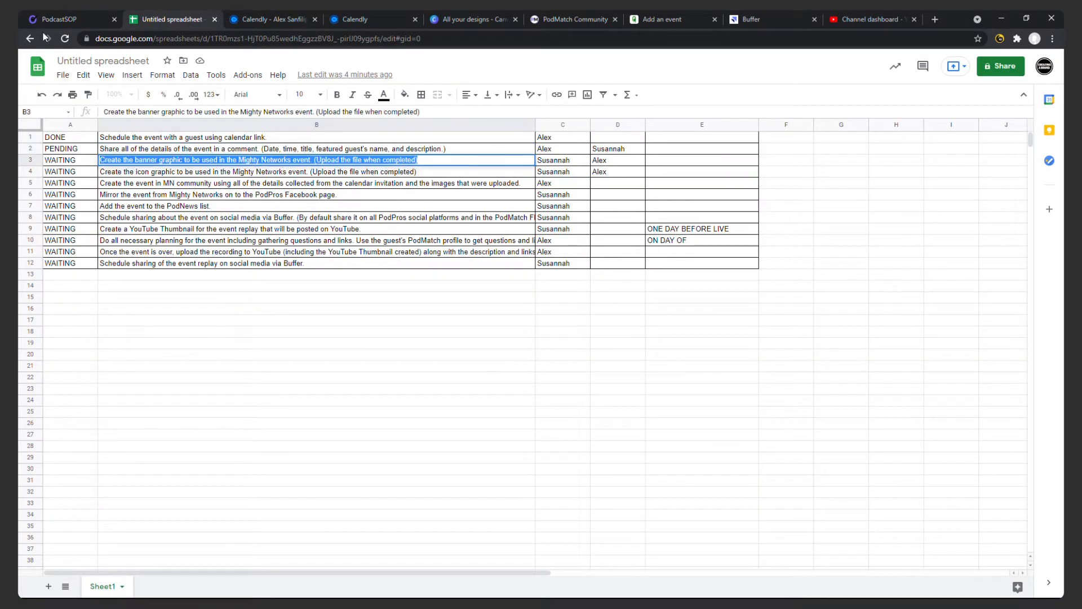
click(59, 19)
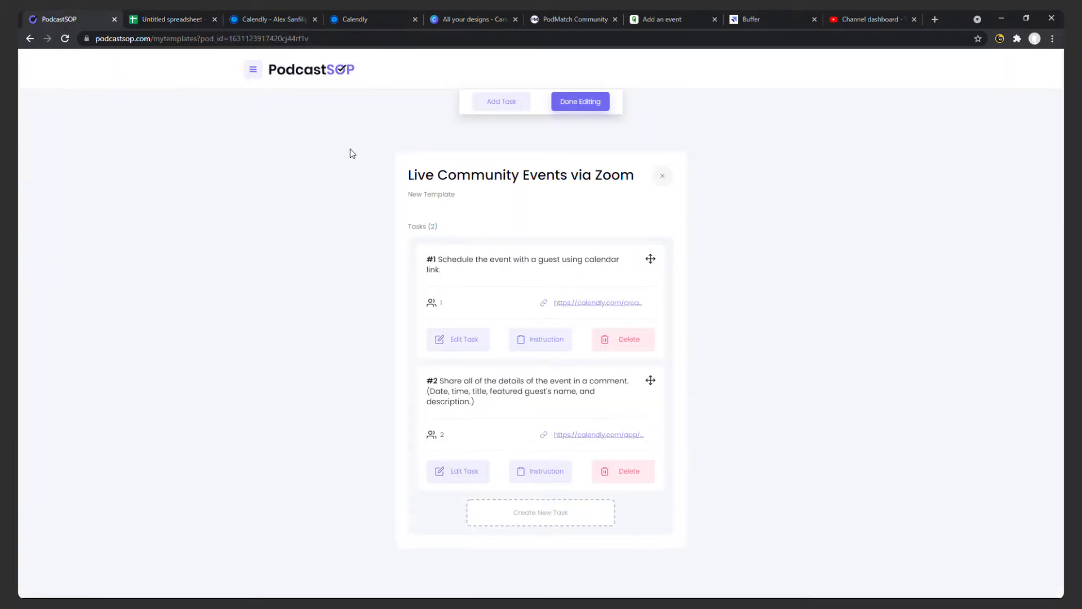
click(522, 519)
click(468, 188)
key(ctrl+v)
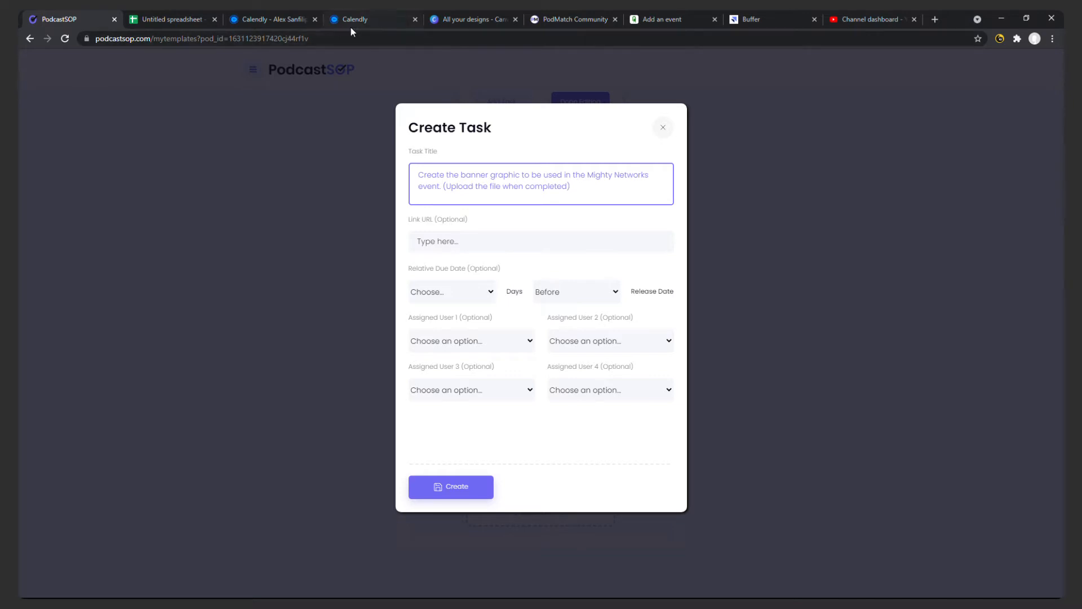
Close both Calendly pages and set the task's link URL to the shareable link of Canva's "Banner for PodMatch Community Events" design.
click(316, 19)
click(316, 19)
click(293, 19)
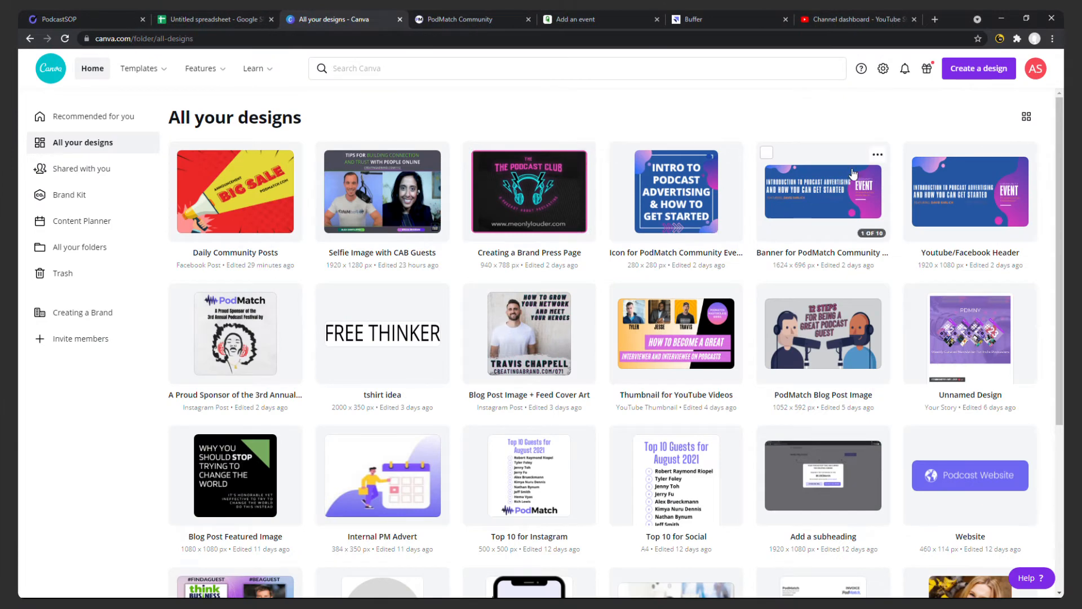
click(878, 154)
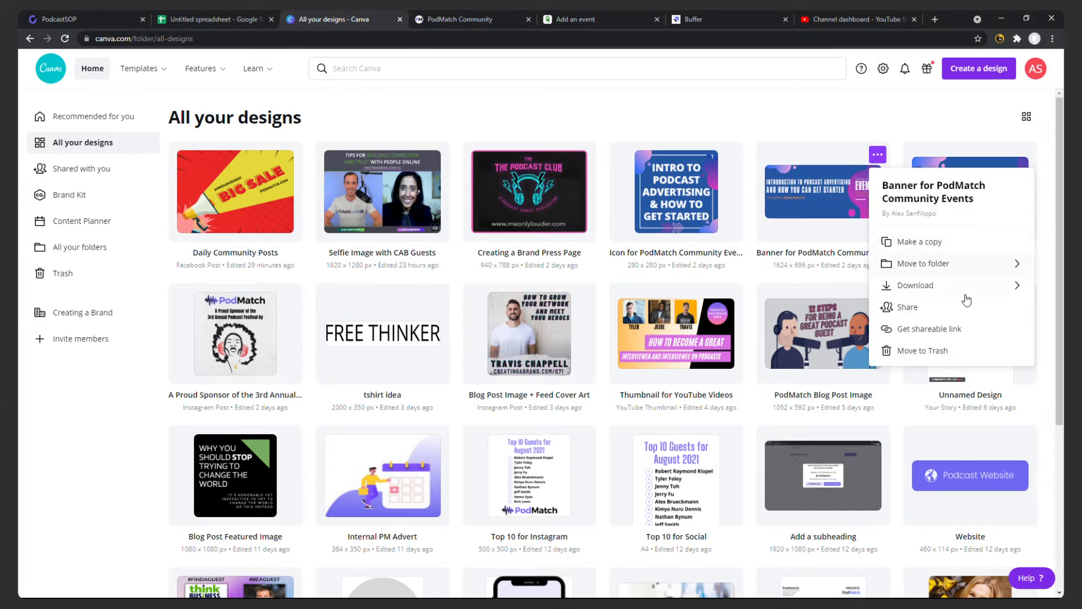
click(958, 328)
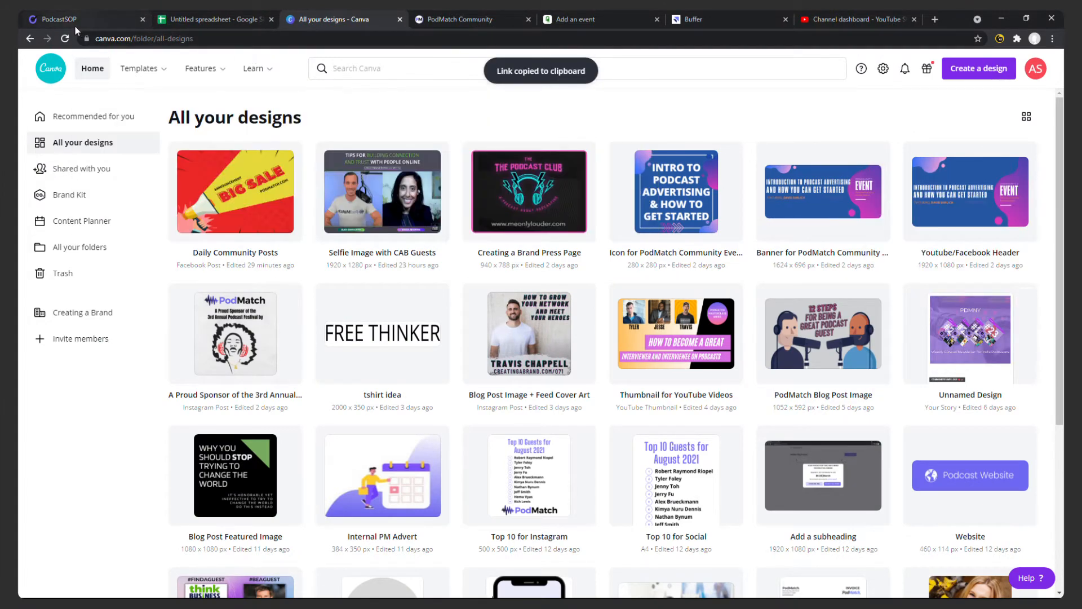
click(76, 24)
click(499, 244)
key(ctrl+v)
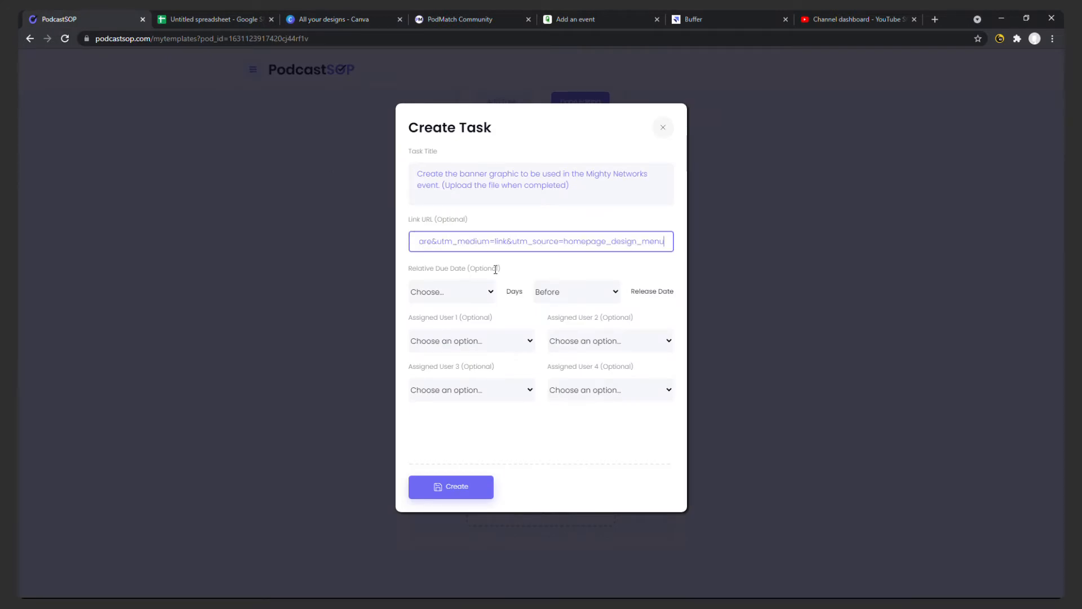
Assign the two people listed in spreadsheet row 3 in that order, and create the banner graphic task.
click(478, 344)
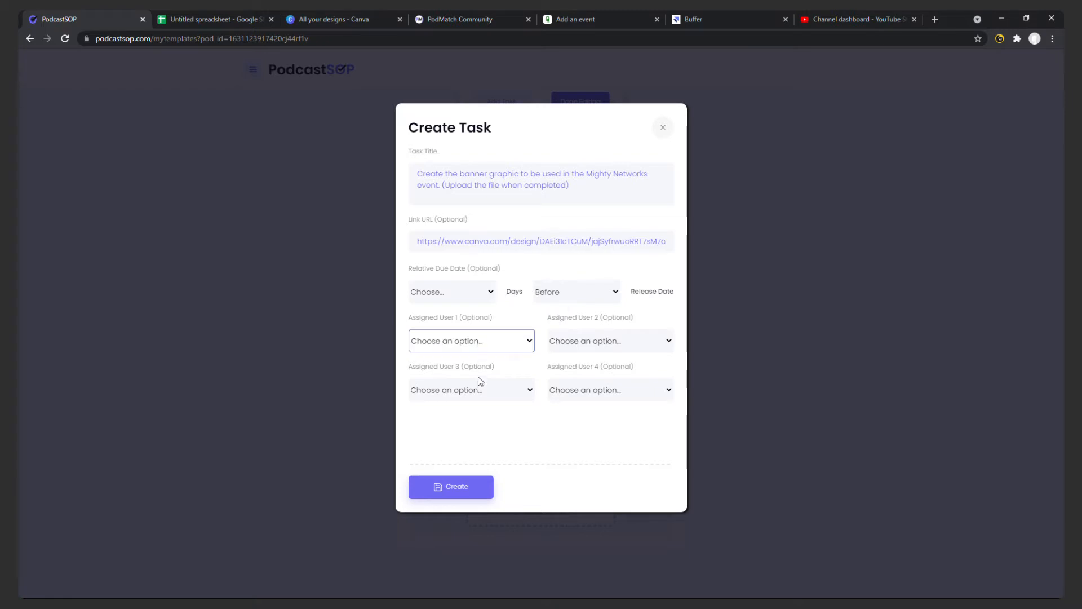
click(478, 377)
click(579, 349)
click(588, 389)
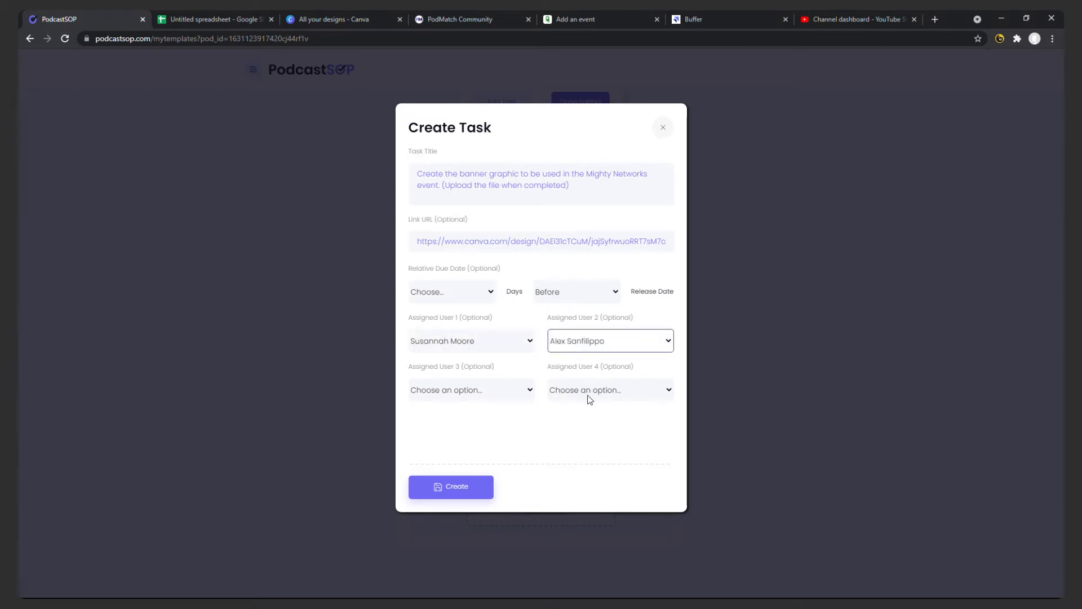
click(457, 488)
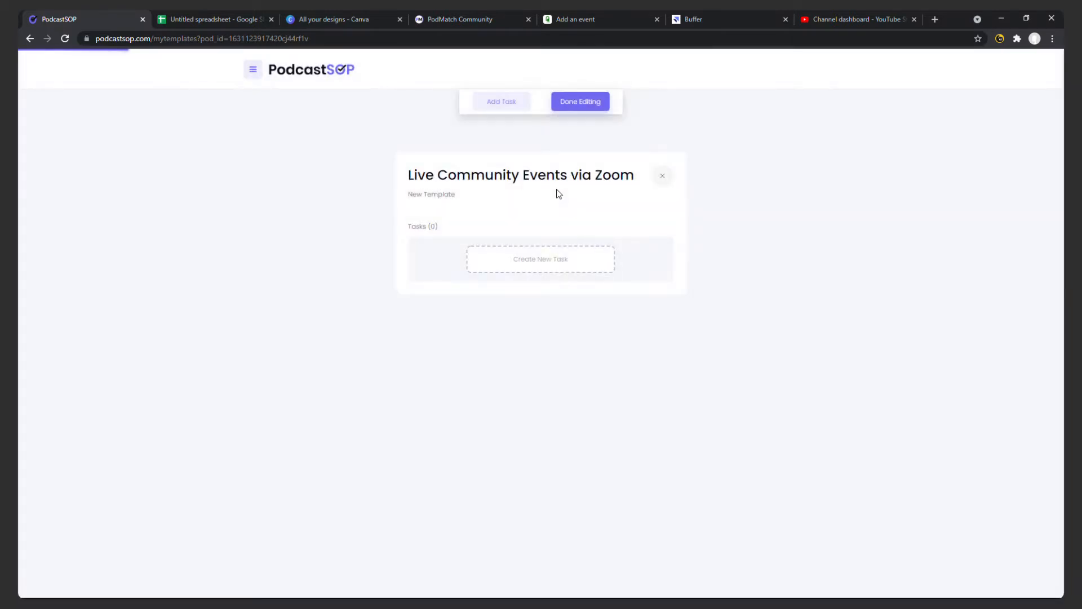
Start a fourth task titled with the text of spreadsheet cell B4, about creating the icon graphic for the Mighty Networks event.
scroll(620, 355, down, 2)
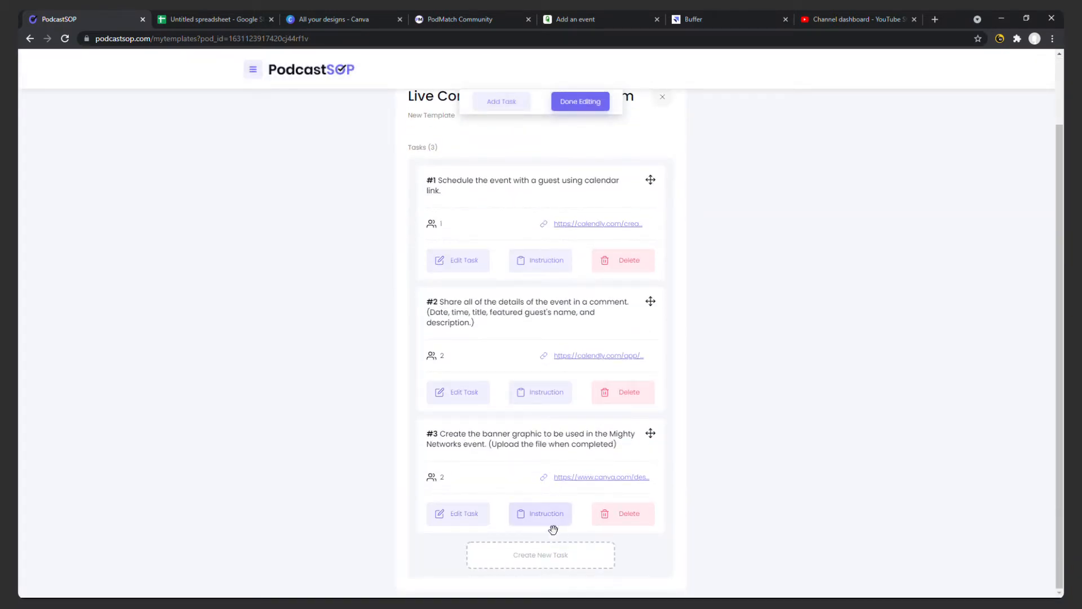
click(554, 548)
click(226, 21)
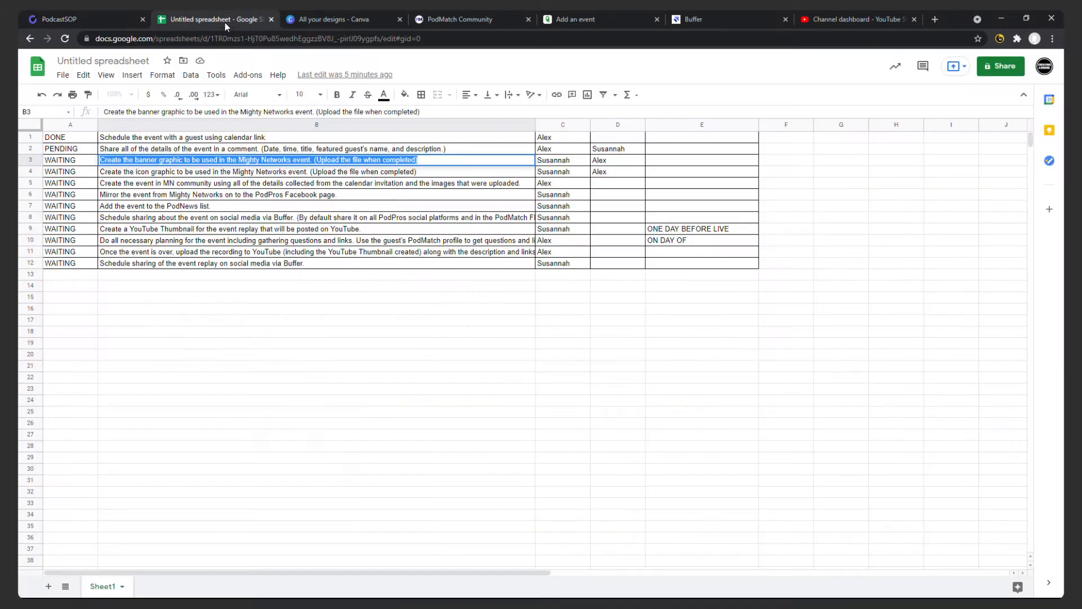
click(386, 174)
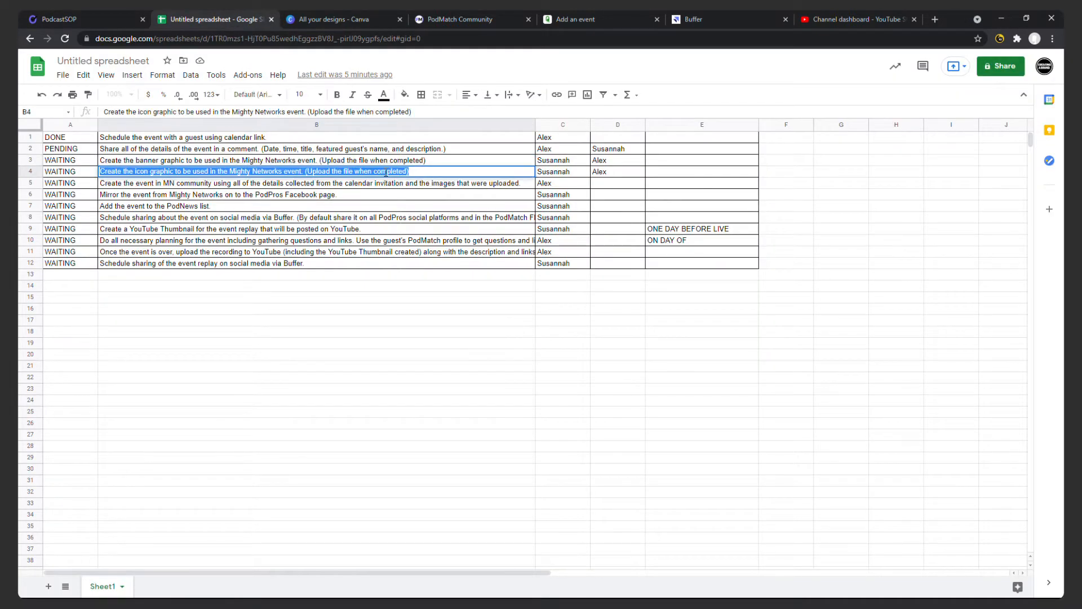
click(56, 20)
key(ctrl+v)
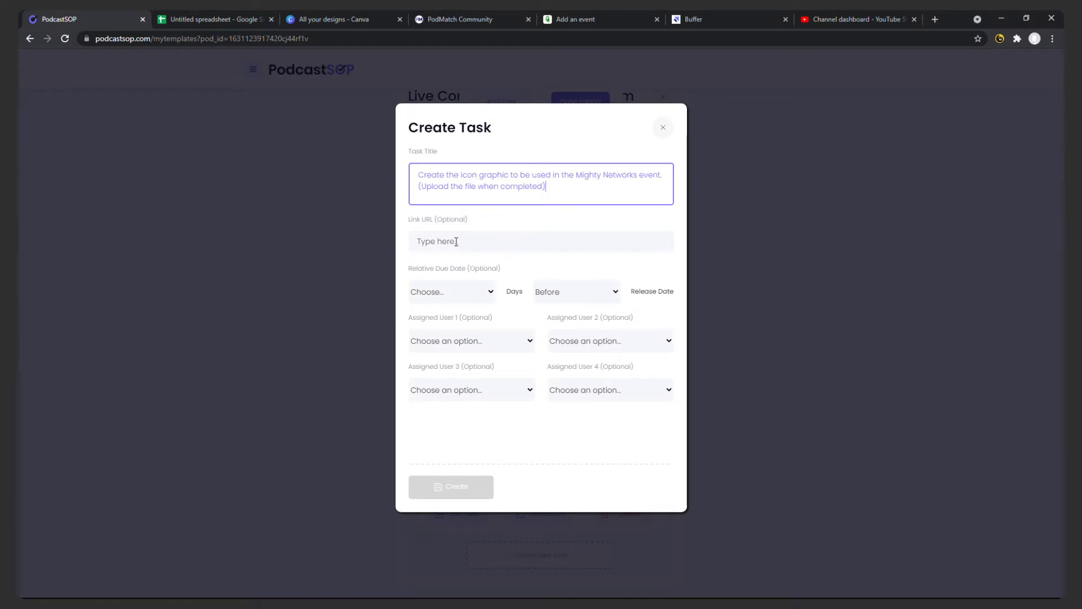
Set the task's link URL to the shareable link of Canva's "Icon for PodMatch Community Events" design.
click(389, 12)
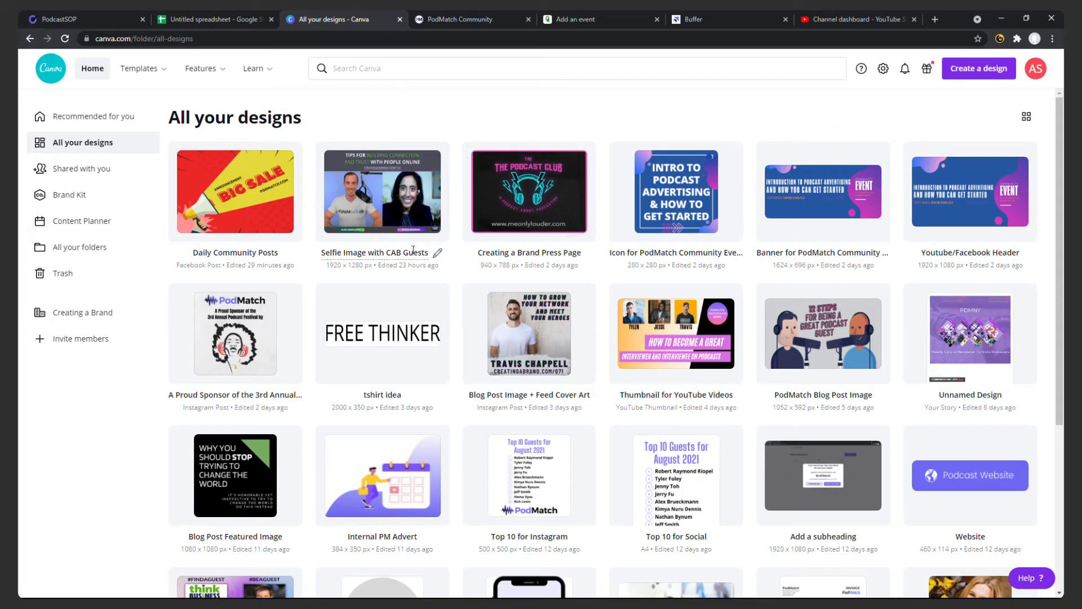
click(731, 154)
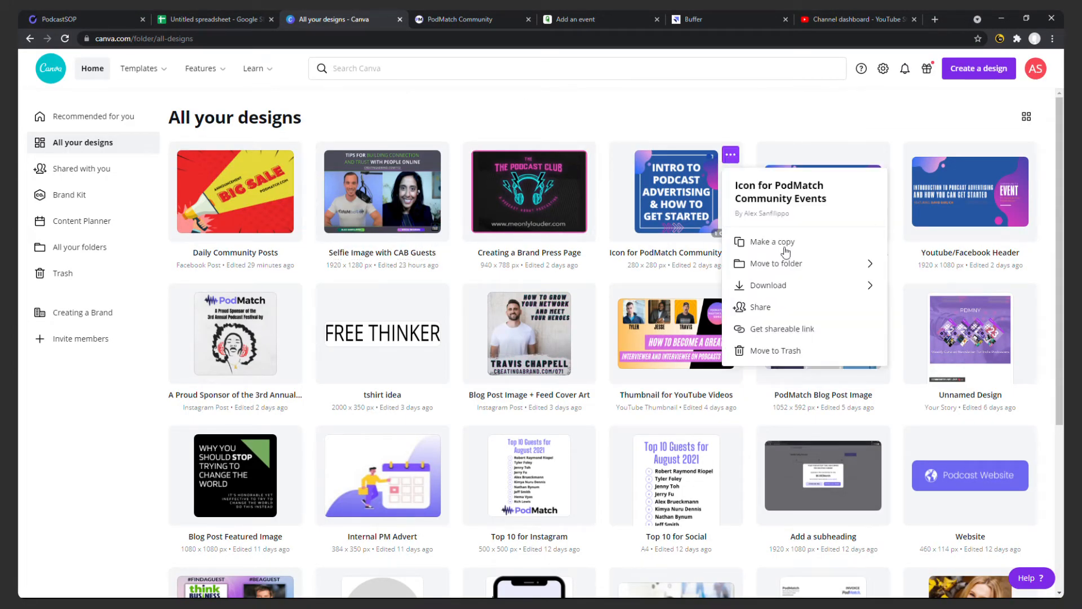
click(815, 329)
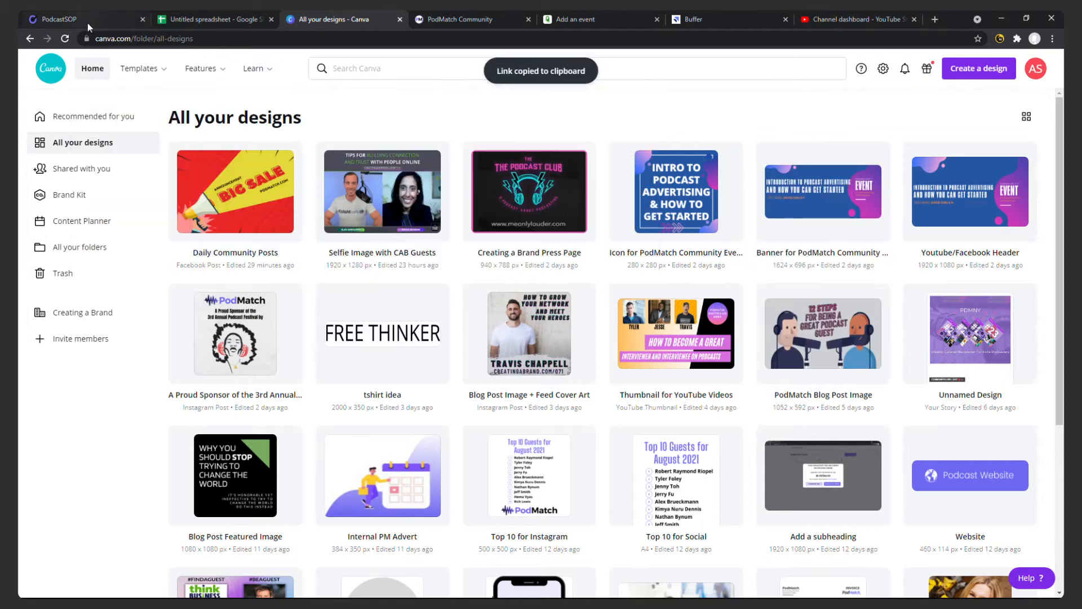
click(87, 21)
click(525, 235)
key(ctrl+v)
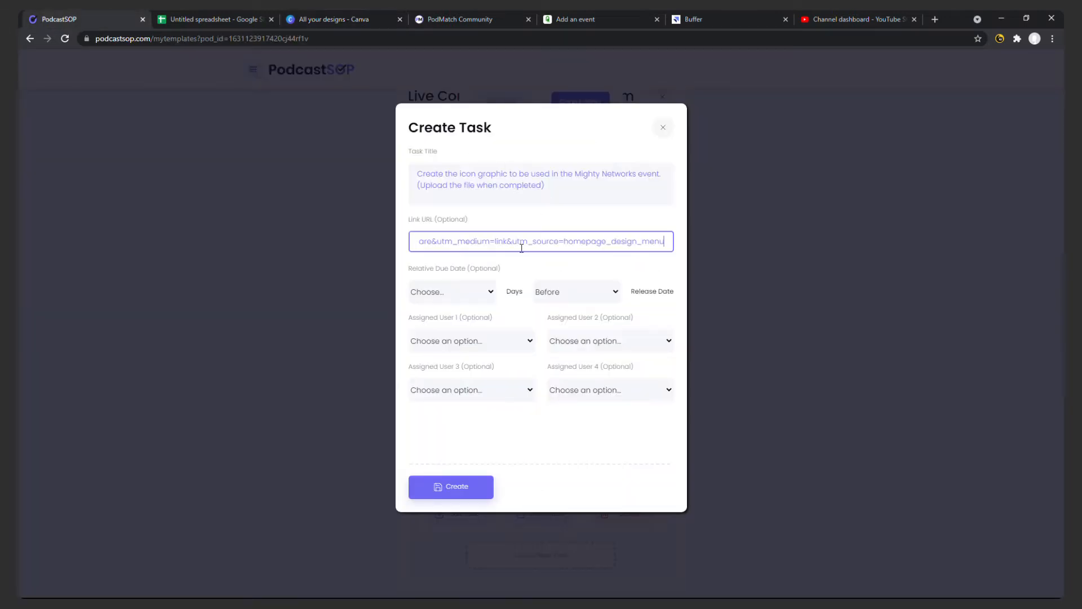
Assign the two people listed in spreadsheet row 4 as users 1 and 2, and create the icon graphic task.
click(470, 292)
click(470, 342)
click(472, 367)
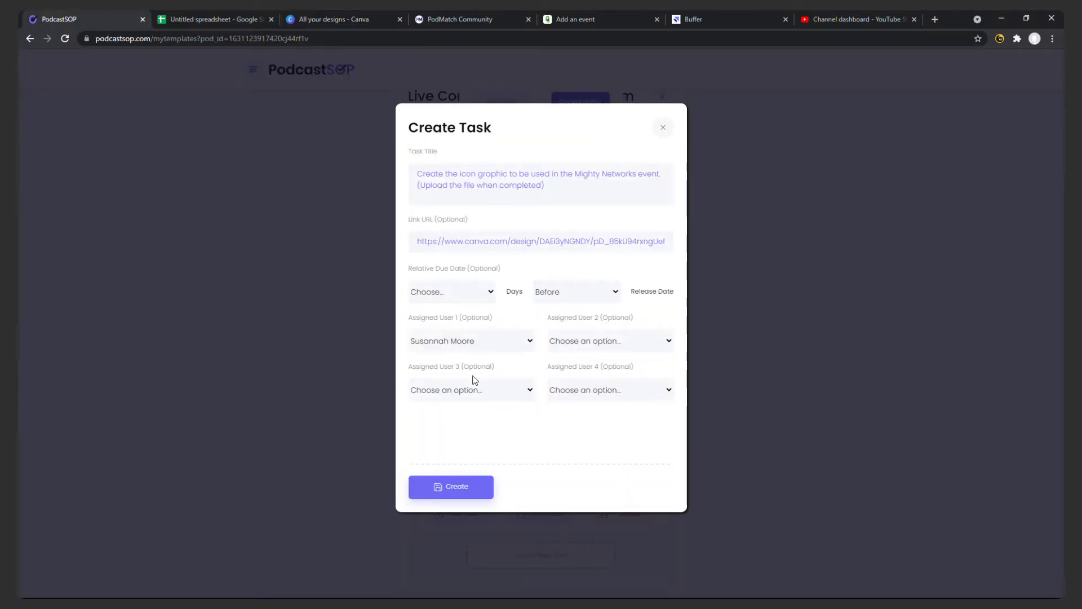
click(573, 338)
click(581, 391)
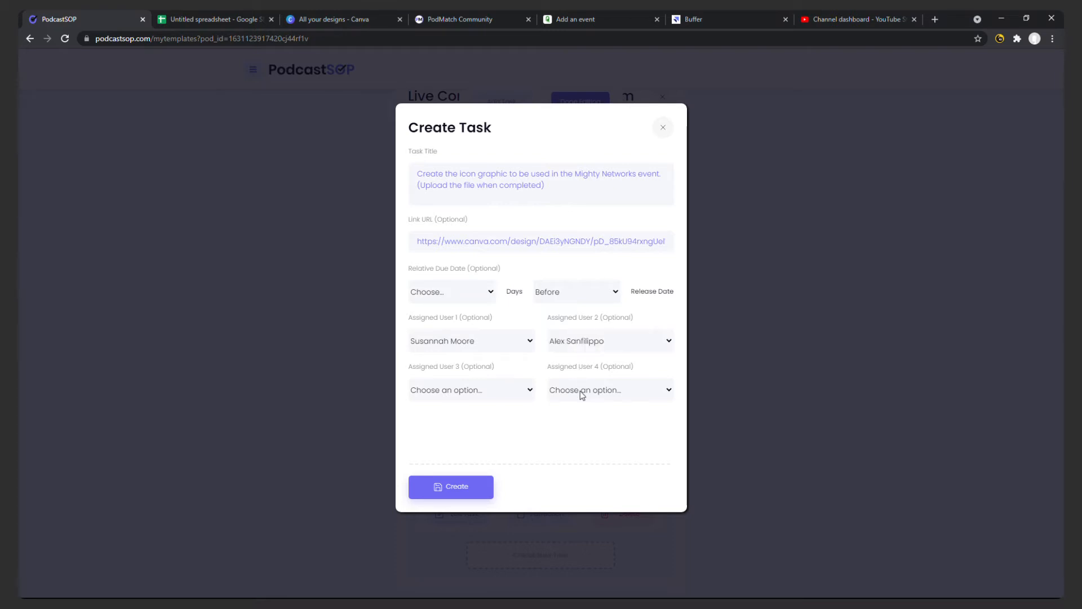
click(458, 485)
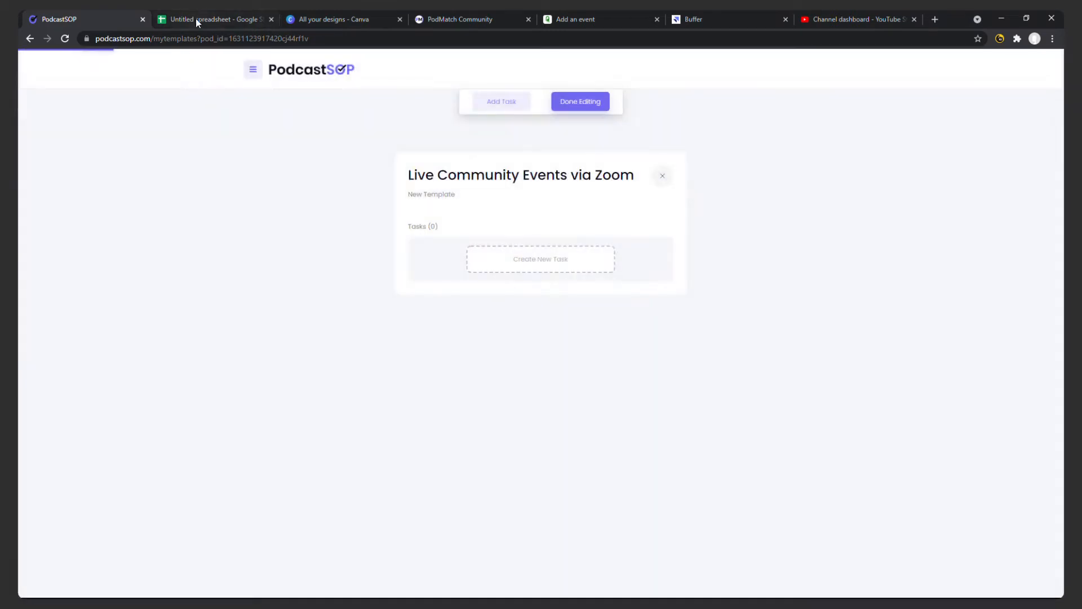
Start a fifth task titled with the text of spreadsheet cell B5, about creating the event in the MN community.
click(195, 19)
triple_click(457, 183)
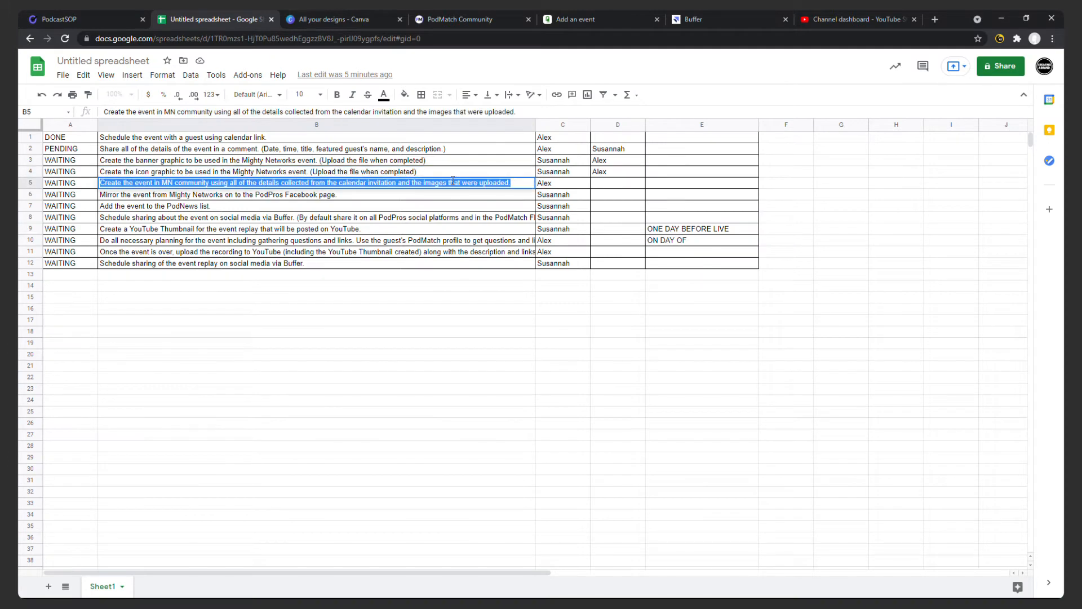
click(94, 22)
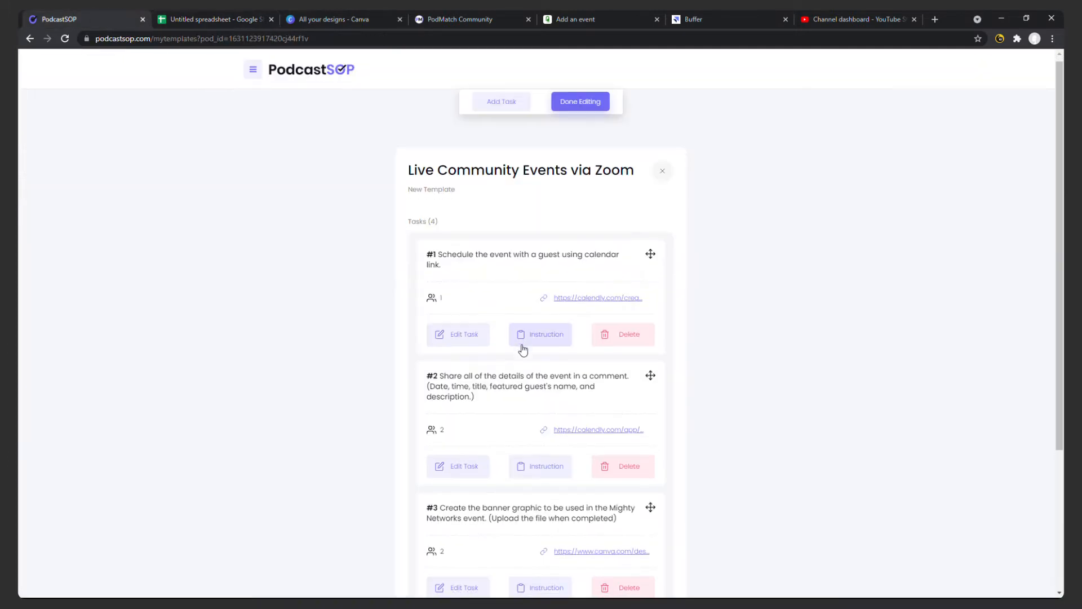
scroll(525, 395, down, 3)
click(541, 556)
click(481, 179)
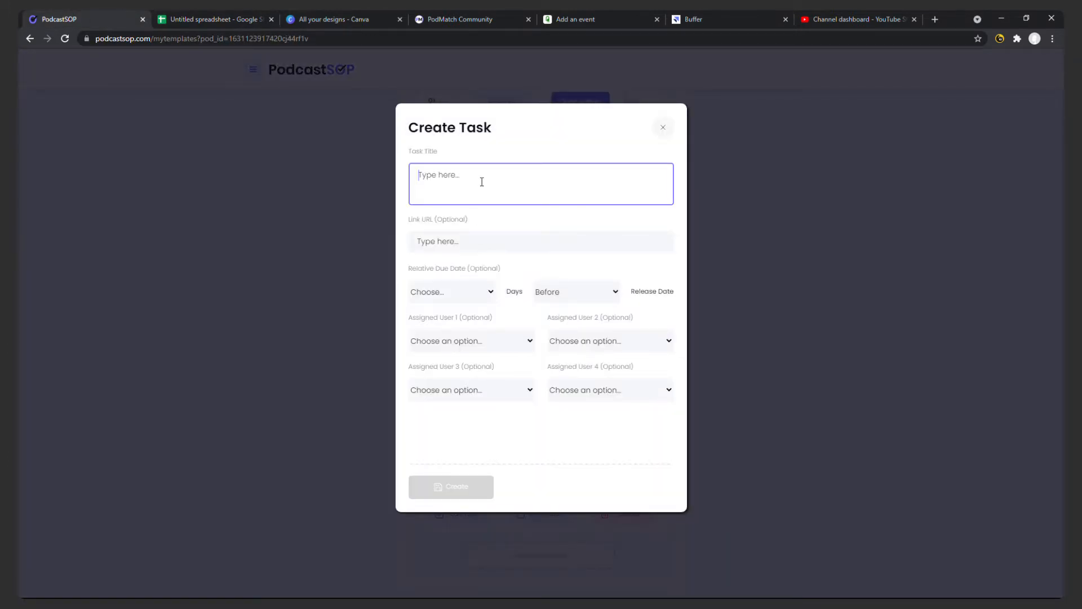
key(ctrl+v)
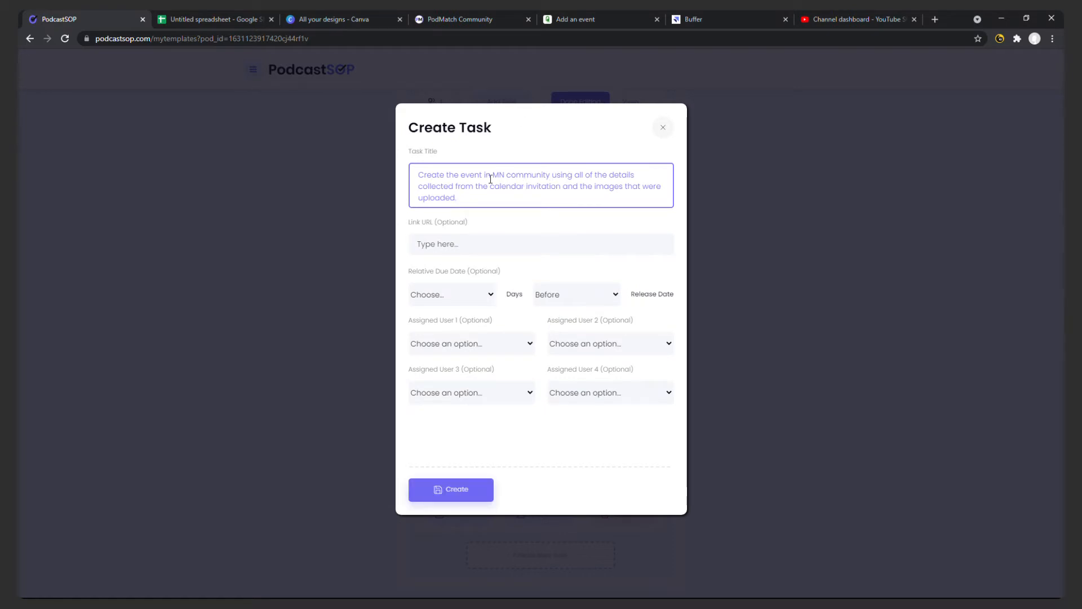
click(479, 19)
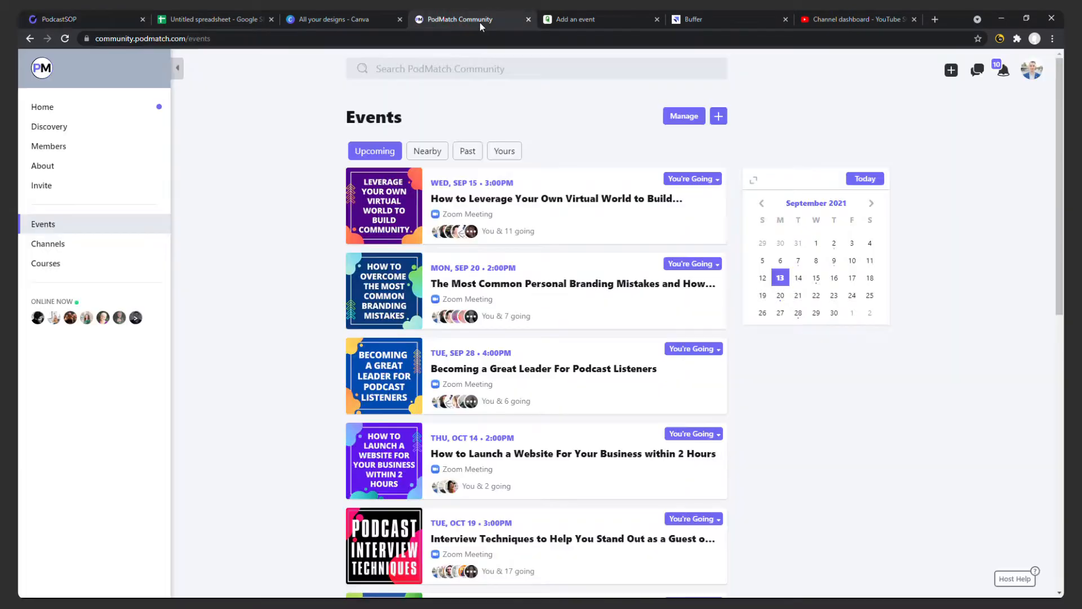
click(719, 116)
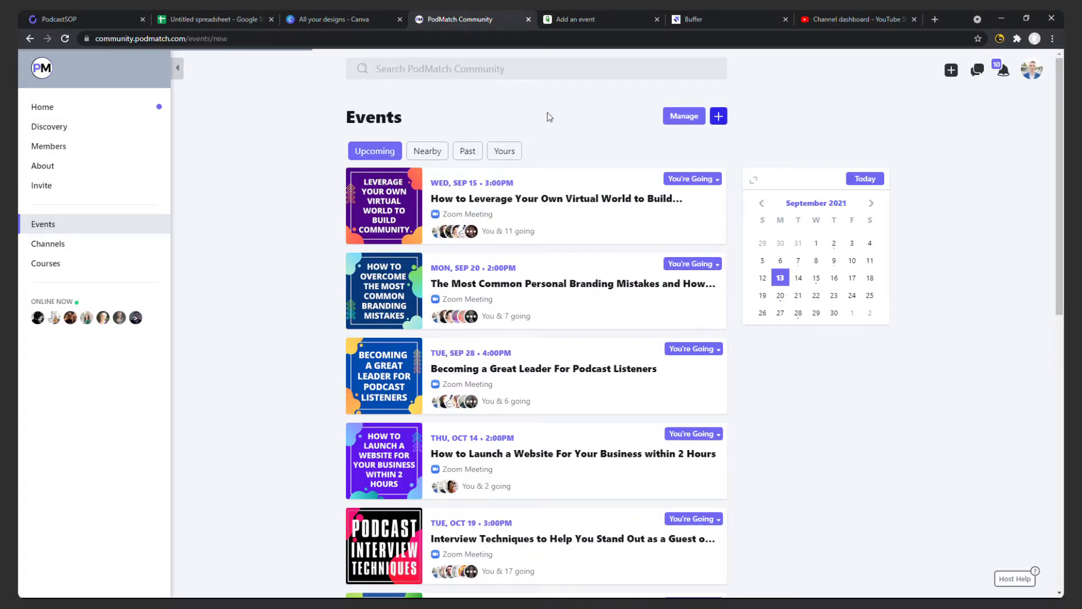
click(211, 39)
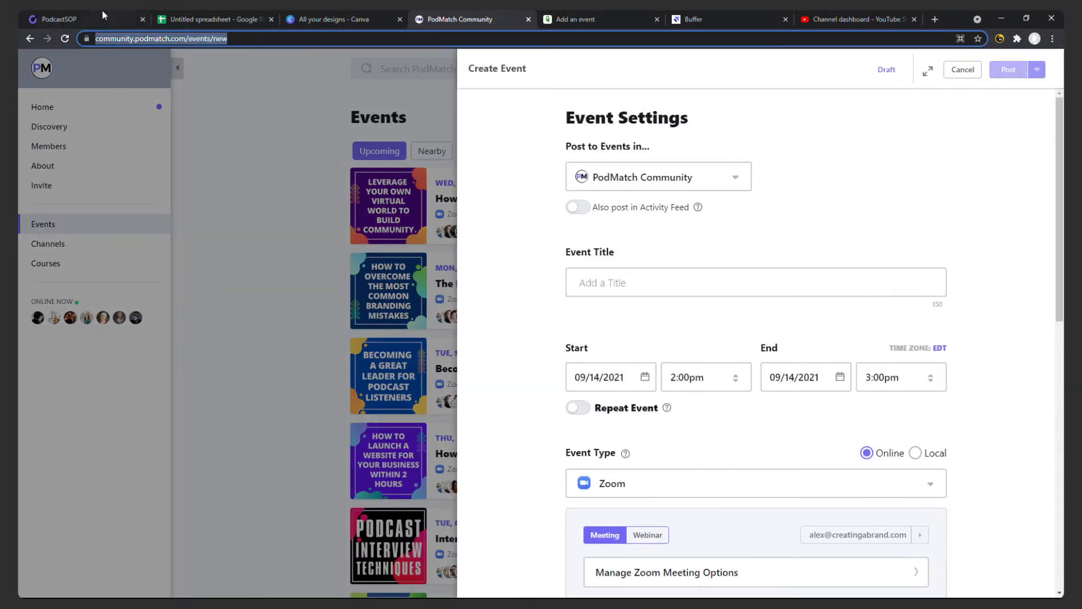
click(54, 23)
click(491, 244)
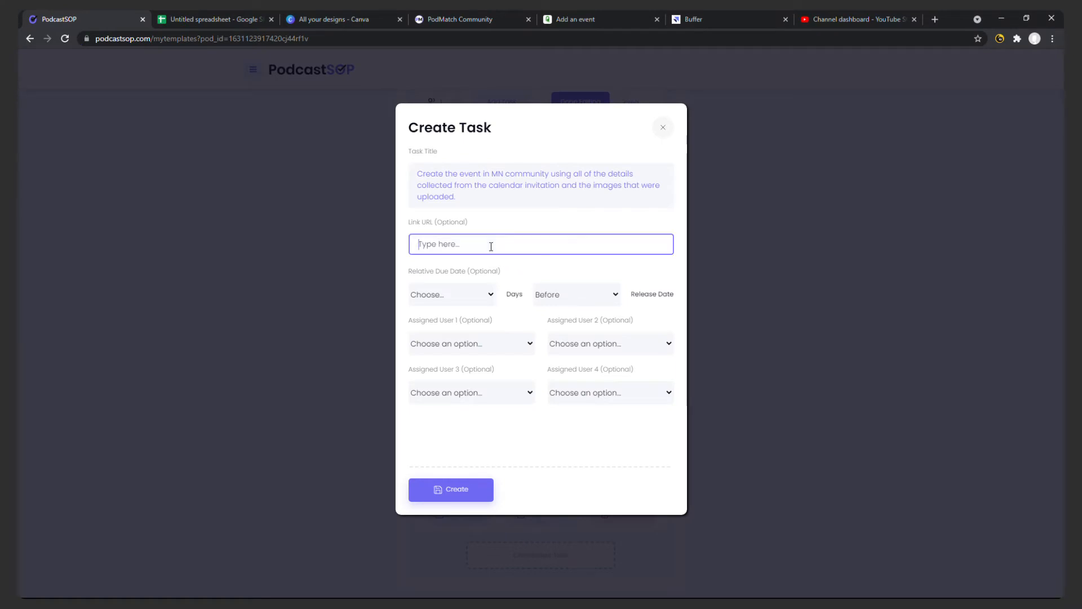
key(ctrl+v)
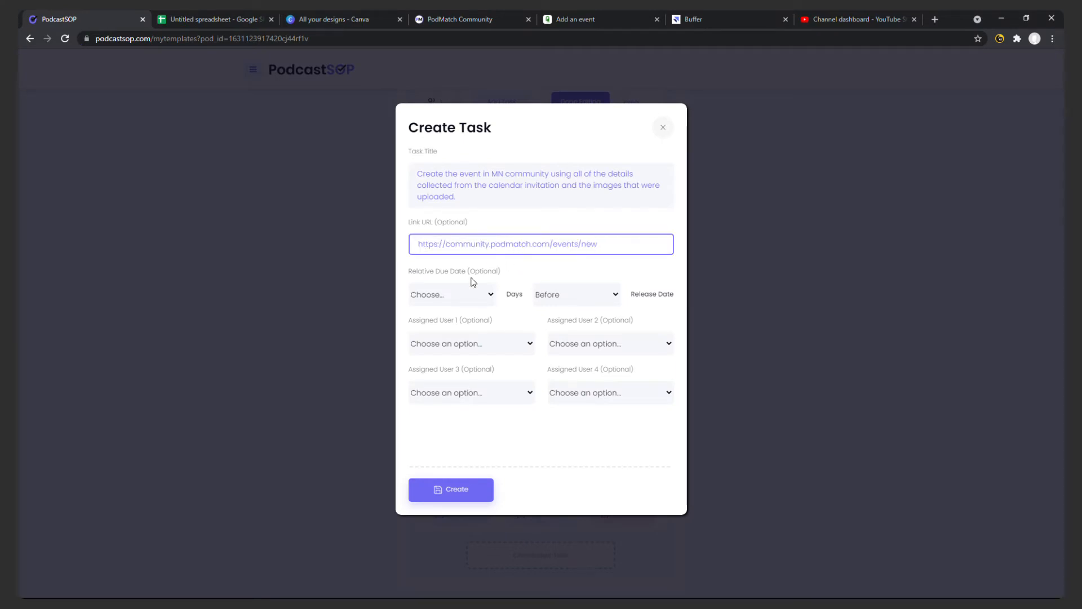
Assign the person listed in spreadsheet row 5 as user 1, and create the MN community event task.
click(489, 343)
click(433, 389)
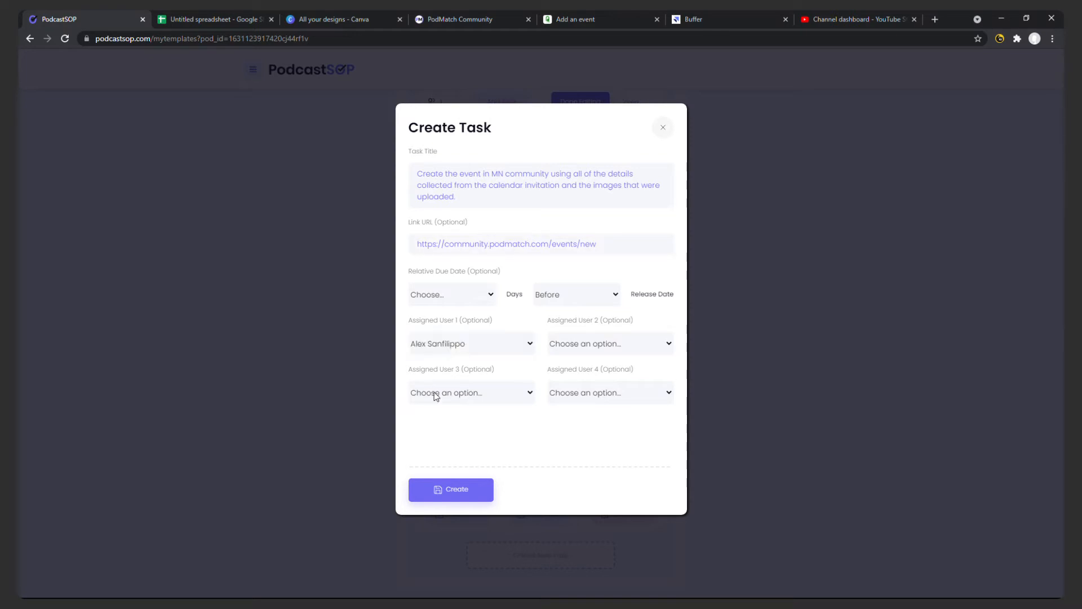
click(460, 489)
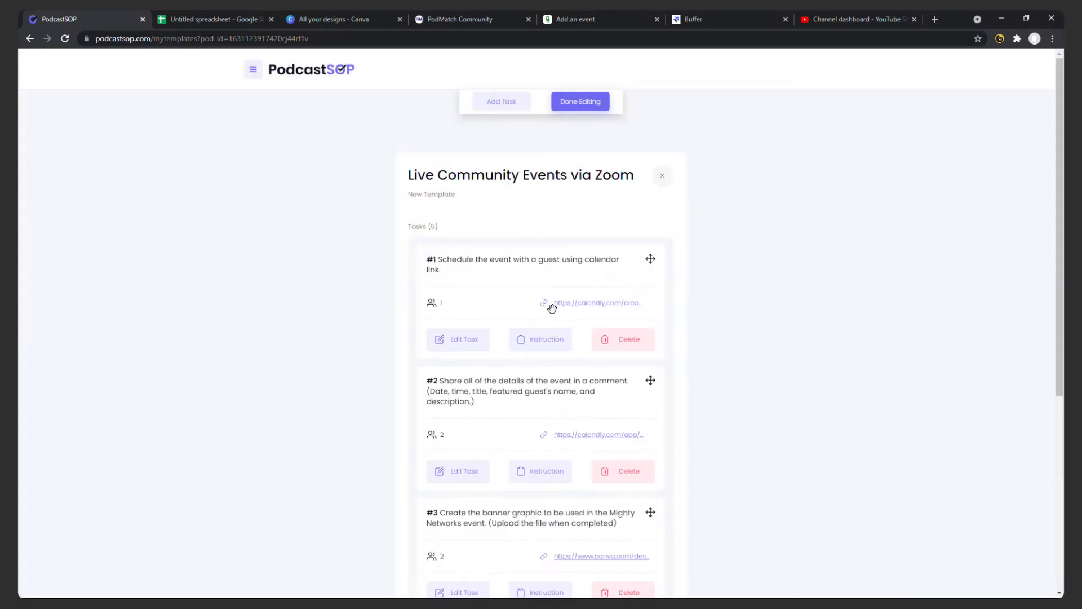
Start a sixth task titled with the text of spreadsheet cell B6, about mirroring the event on the PodPros Facebook page.
scroll(581, 296, down, 3)
scroll(609, 286, down, 3)
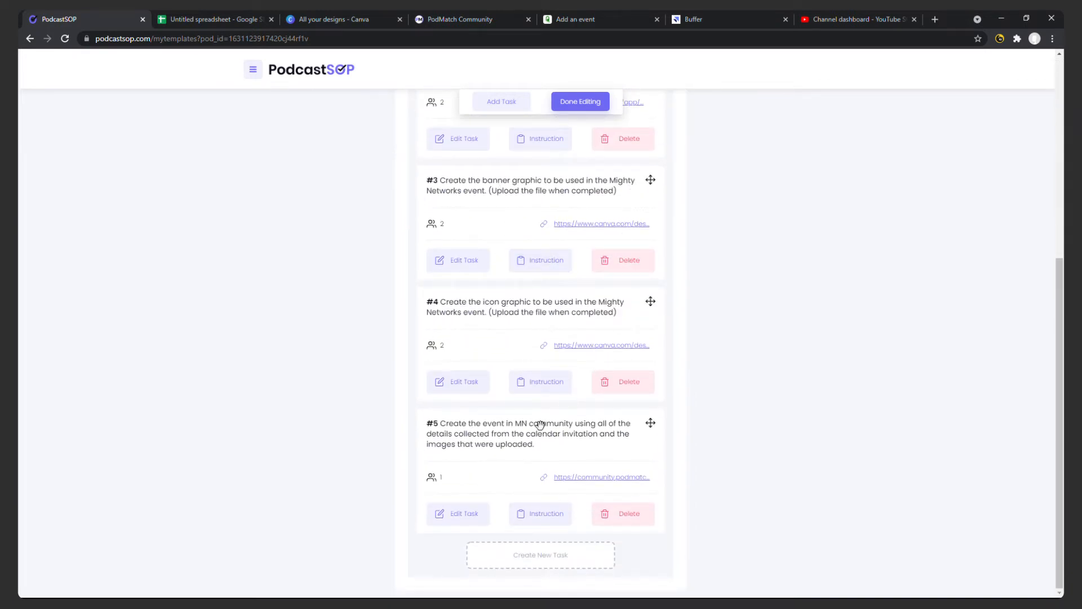
click(219, 21)
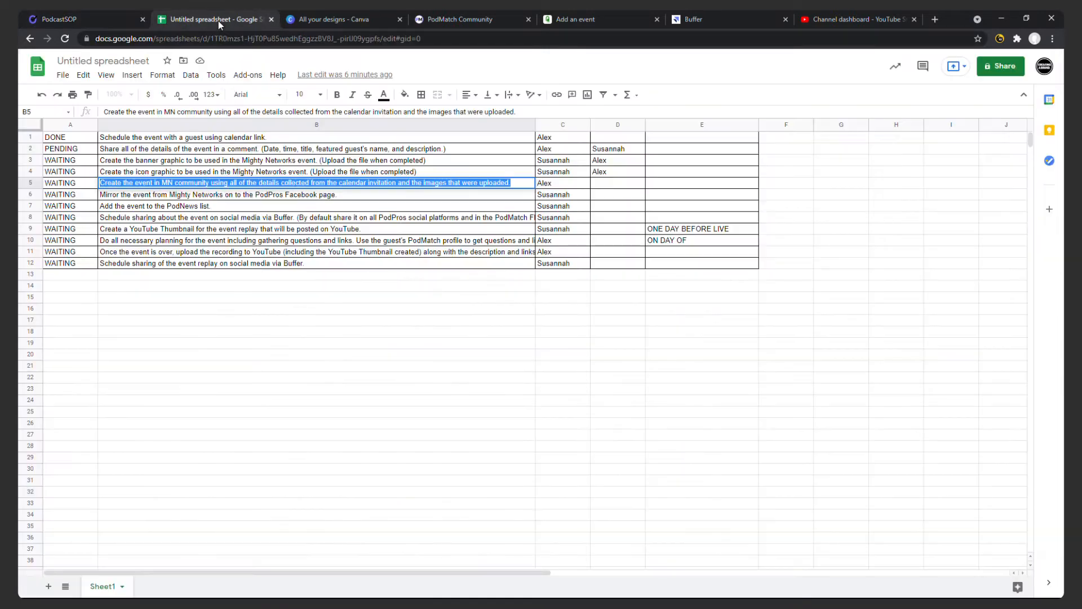
click(347, 198)
triple_click(347, 198)
click(94, 21)
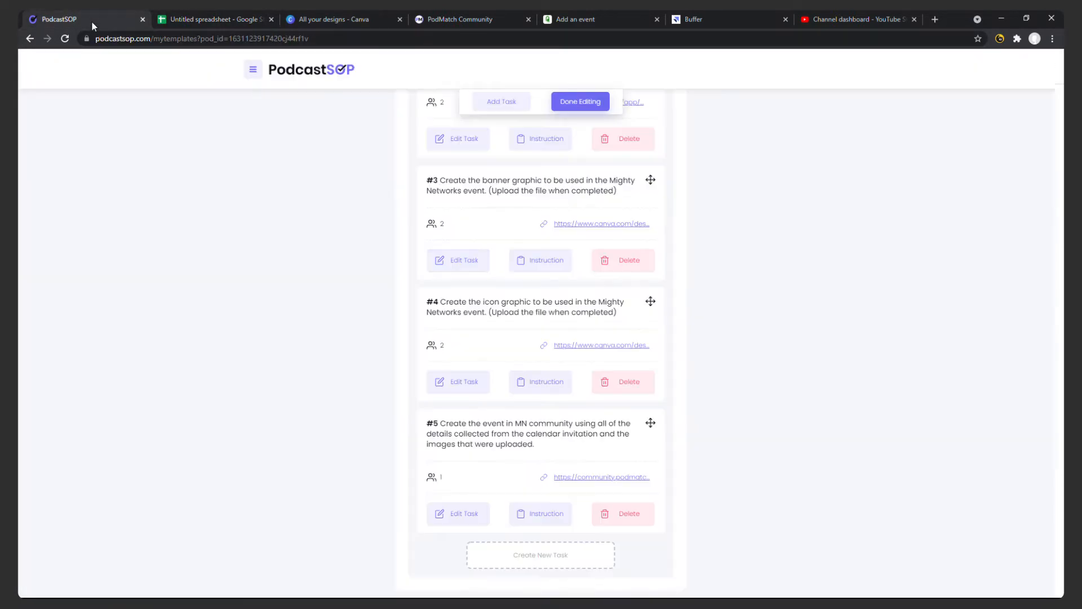
click(554, 551)
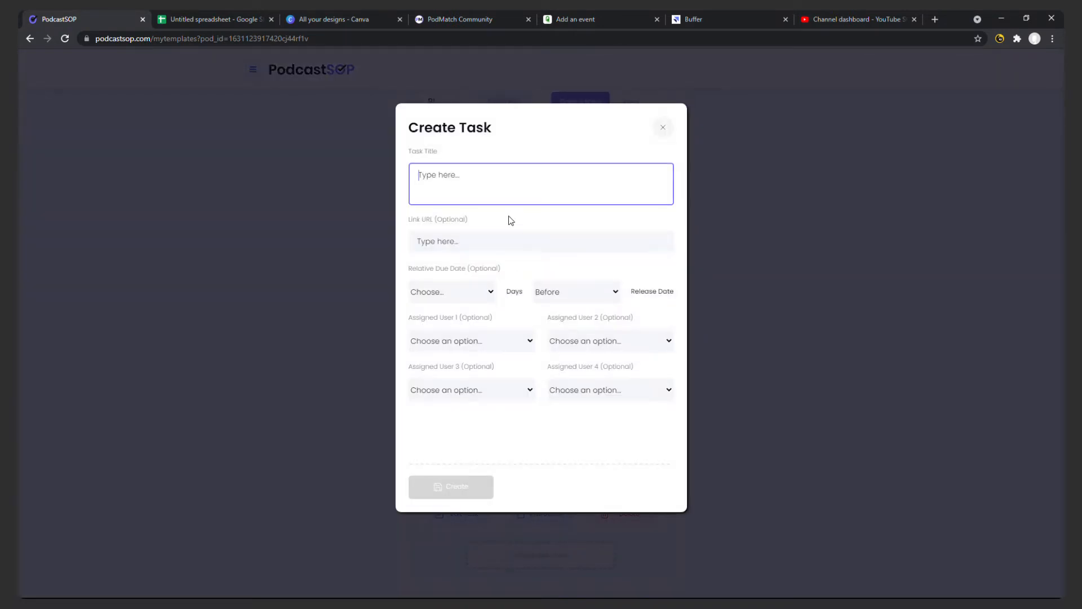
key(ctrl+v)
click(480, 242)
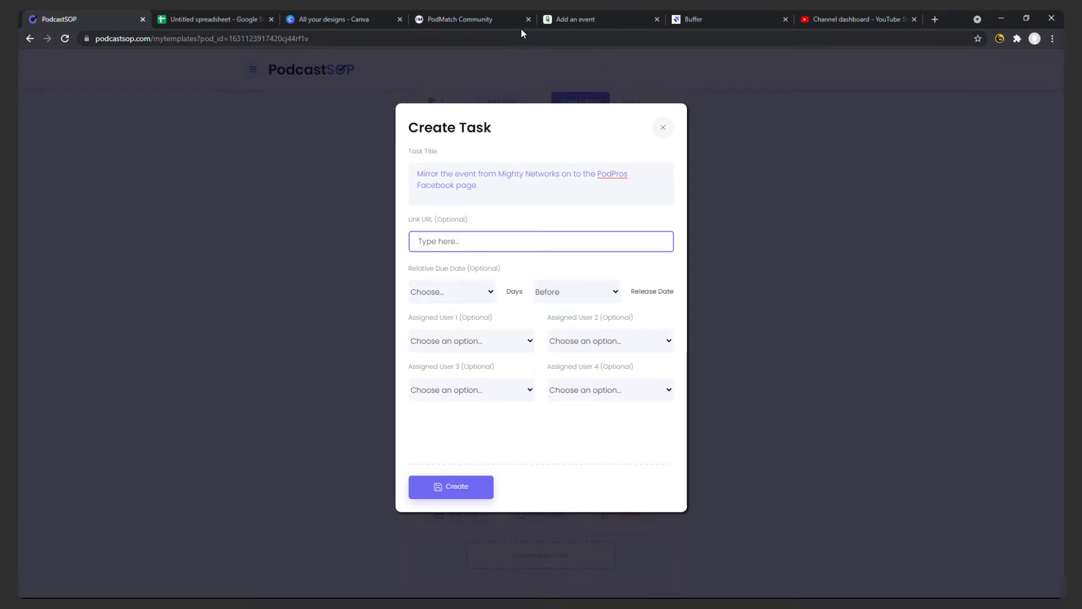
click(471, 25)
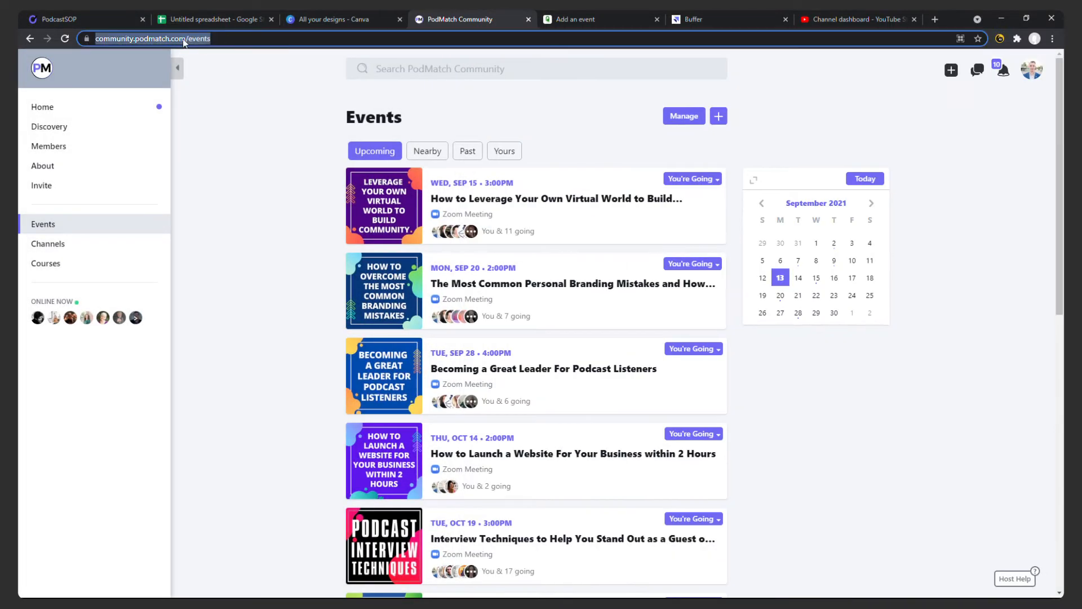
click(112, 22)
key(ctrl+v)
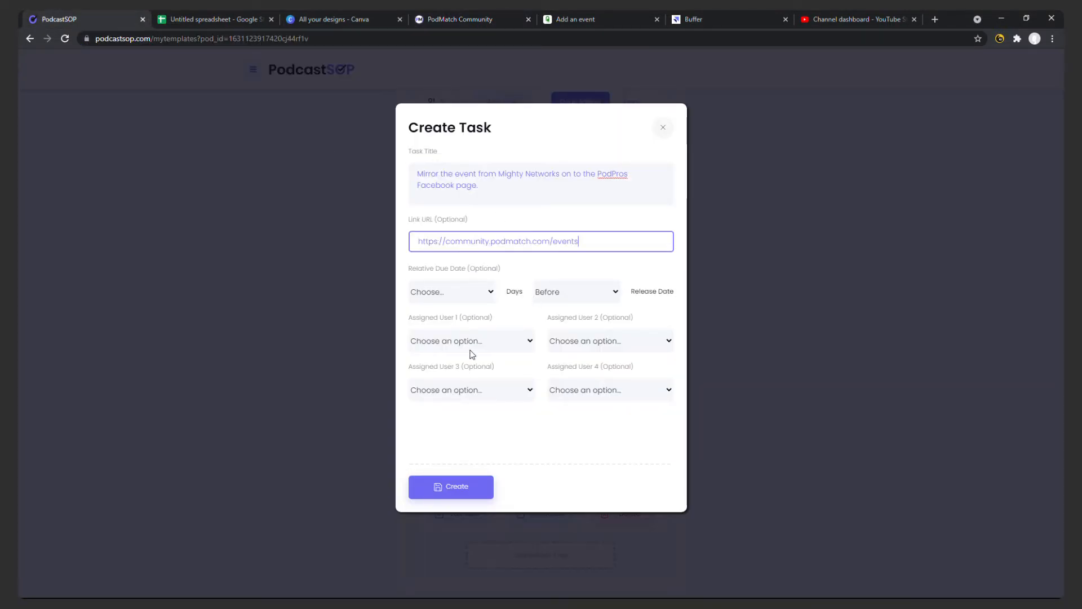
Assign the person listed in spreadsheet row 6 as user 1, and create the Facebook mirroring task.
click(469, 350)
click(468, 381)
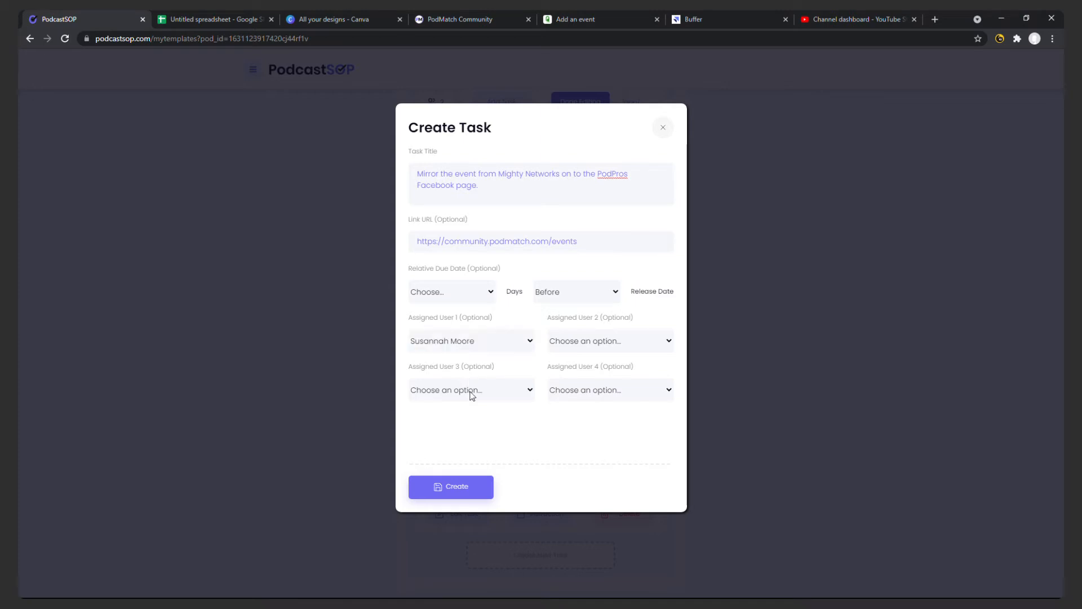
click(473, 481)
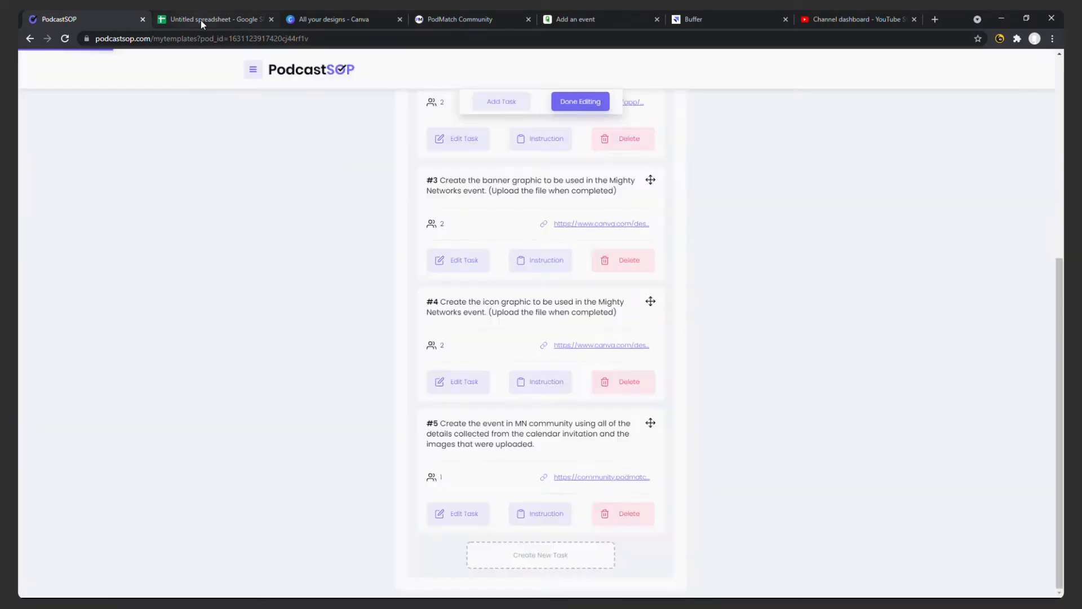
Start a seventh task titled with the text of spreadsheet cell B7, "Add the event to the PodNews list.".
click(201, 20)
click(236, 200)
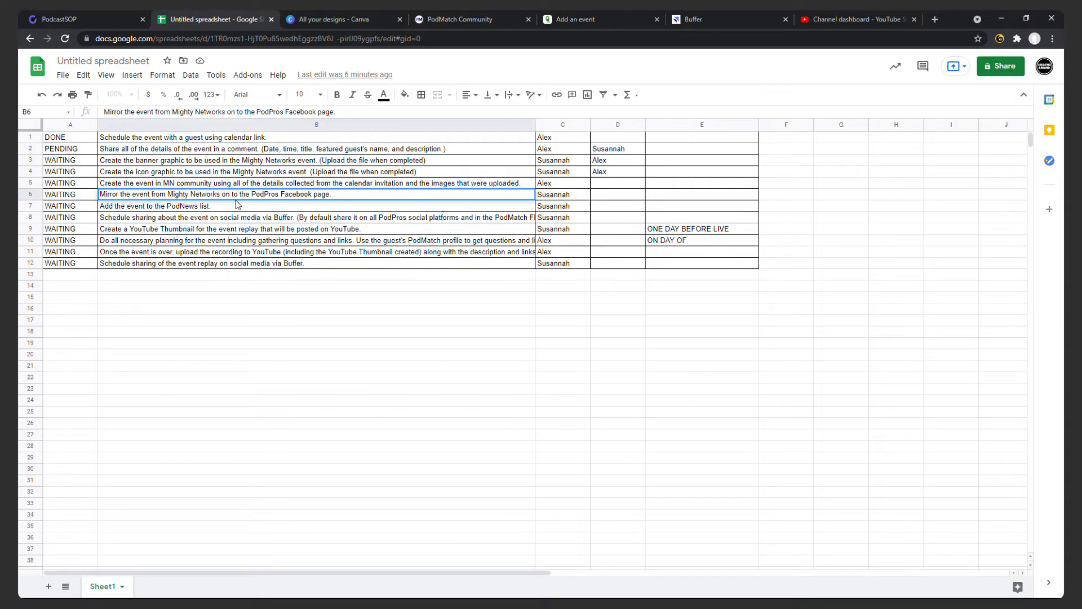
double_click(242, 204)
key(ctrl+a)
key(ctrl+c)
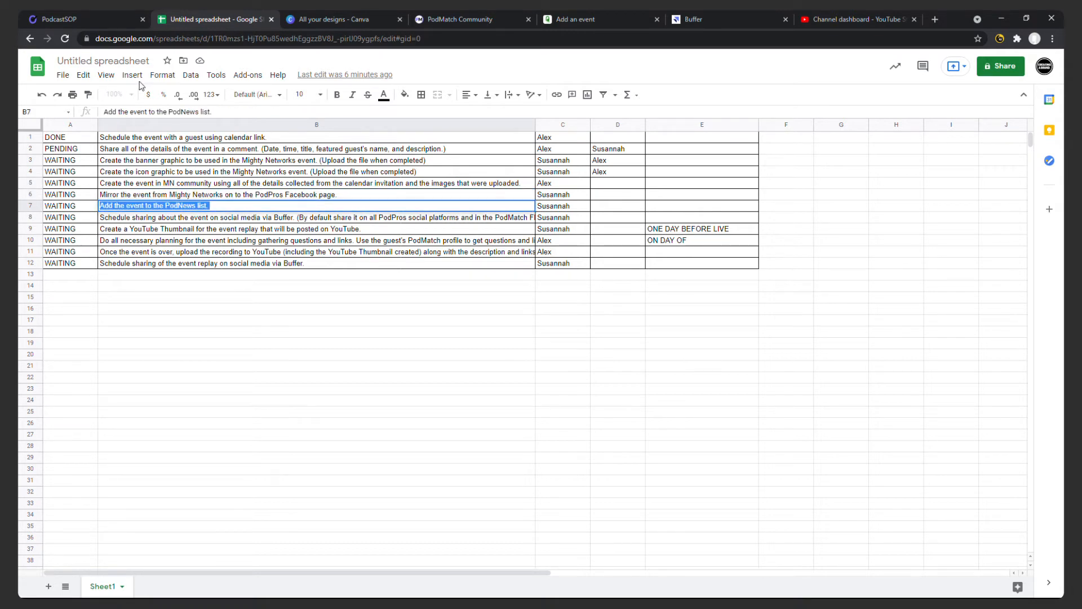
click(104, 22)
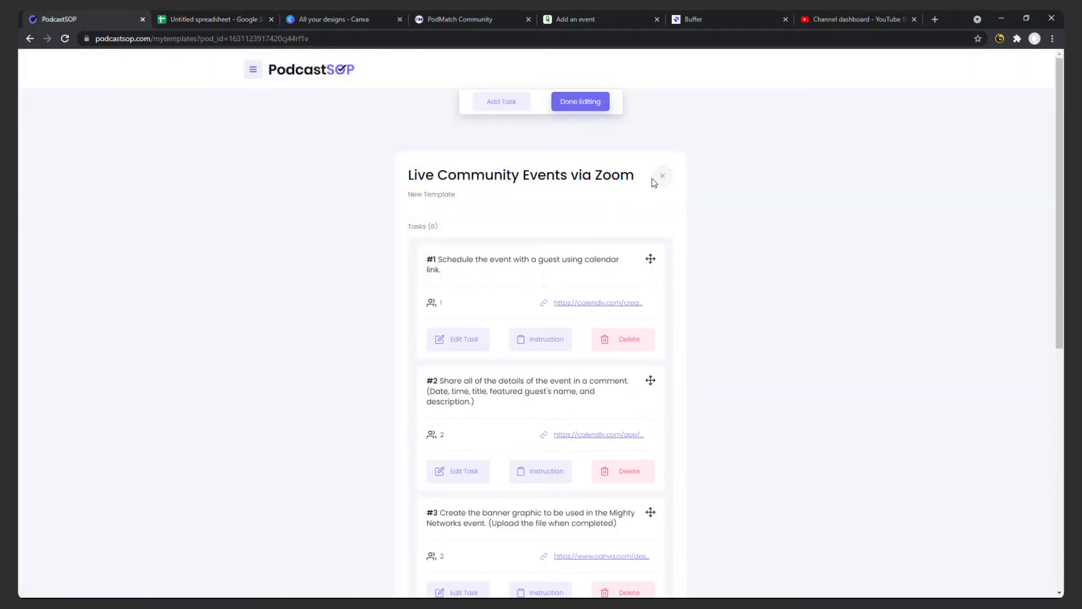
scroll(573, 273, down, 8)
click(557, 551)
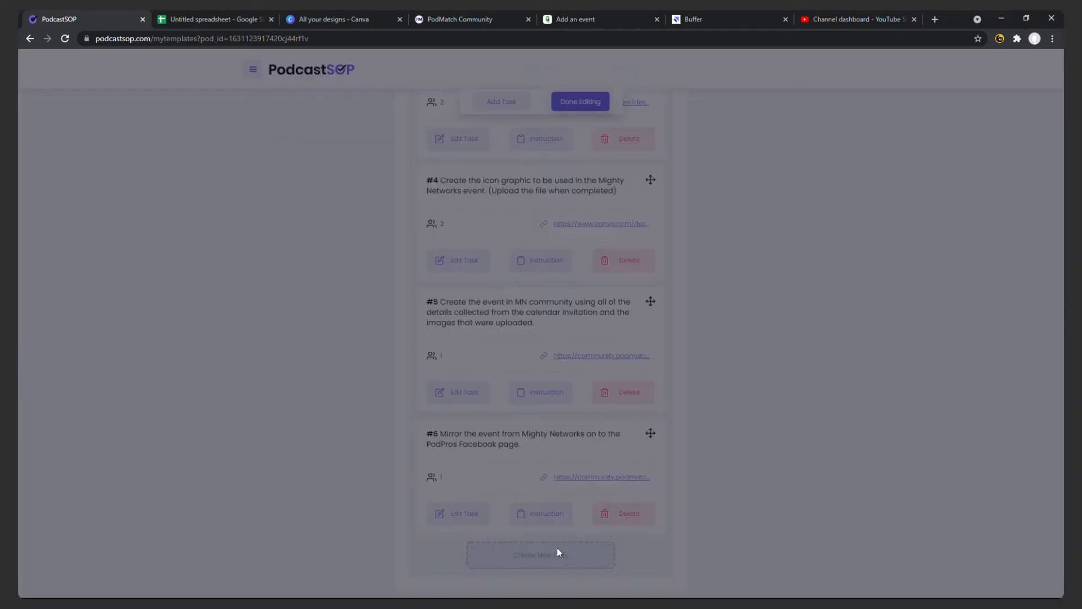
click(449, 186)
key(ctrl+v)
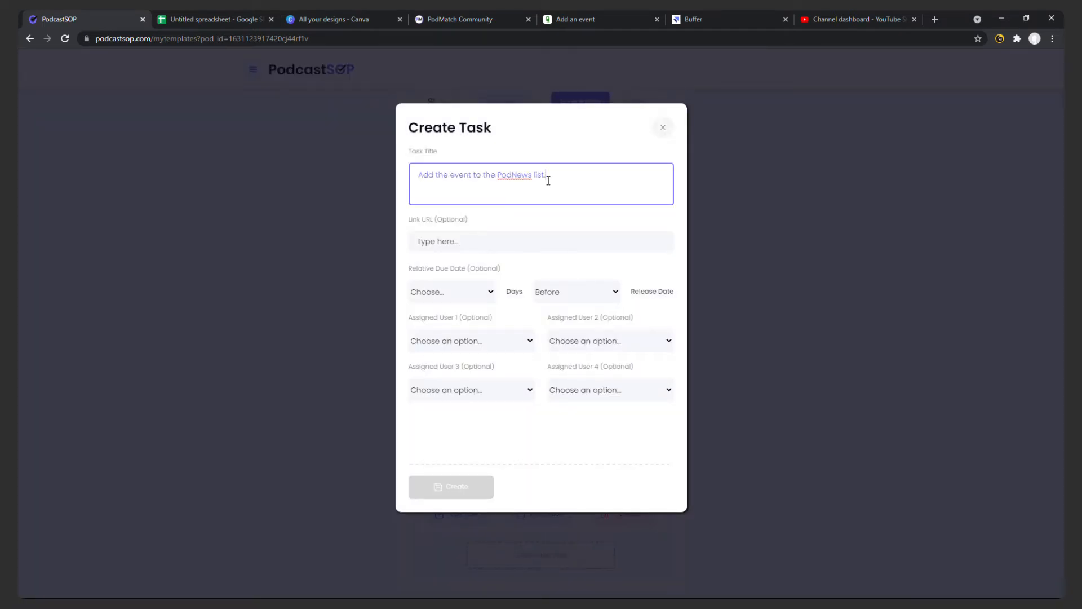
click(615, 22)
click(464, 32)
click(105, 25)
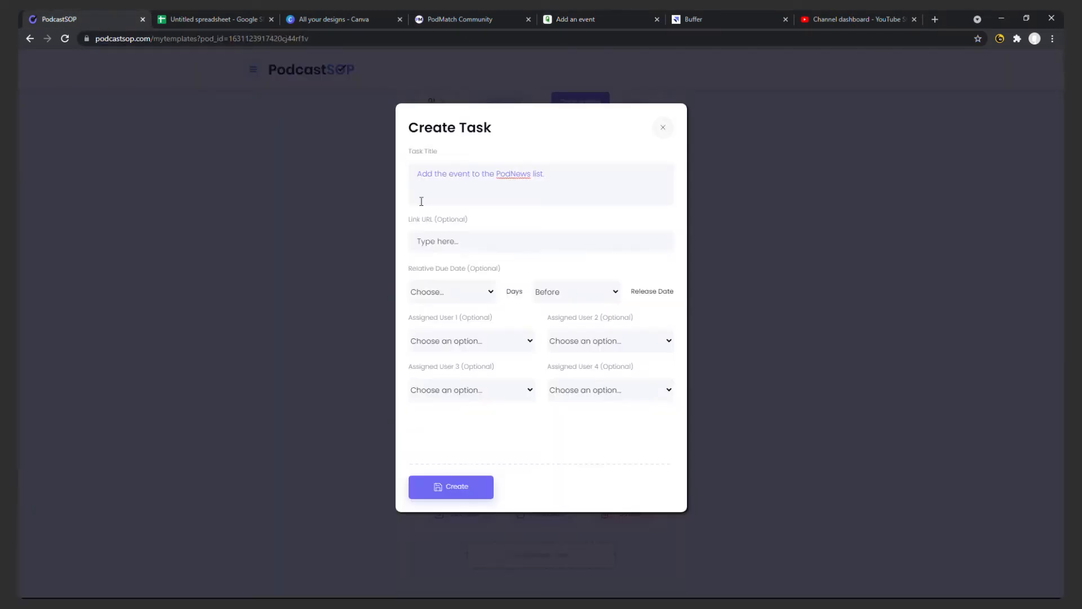
click(475, 241)
key(ctrl+v)
Assign the person listed in spreadsheet row 7 as user 1, and create the PodNews list task.
click(477, 342)
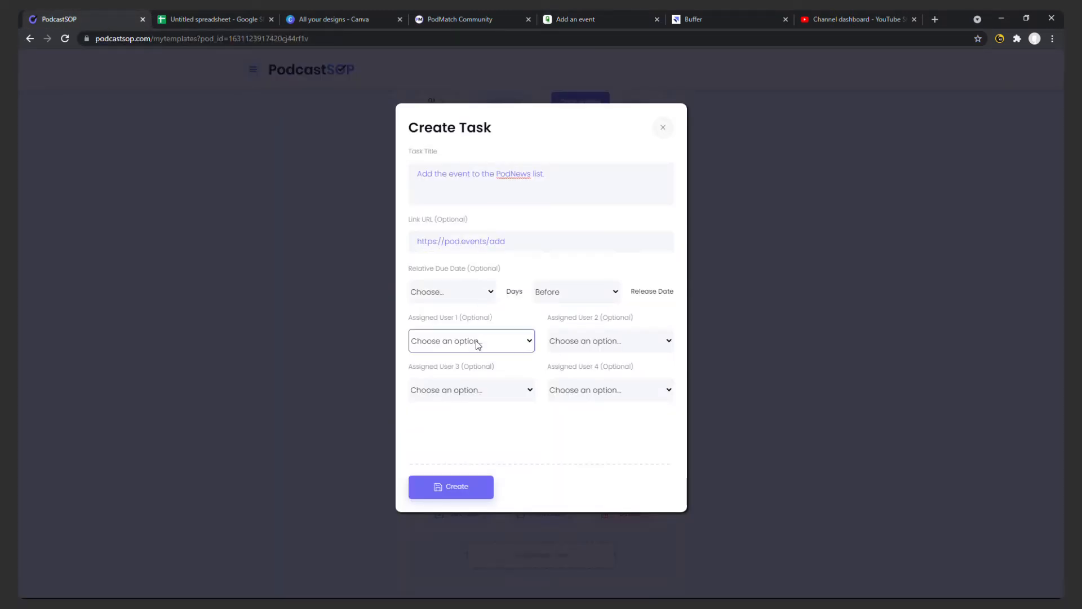
click(477, 390)
click(472, 476)
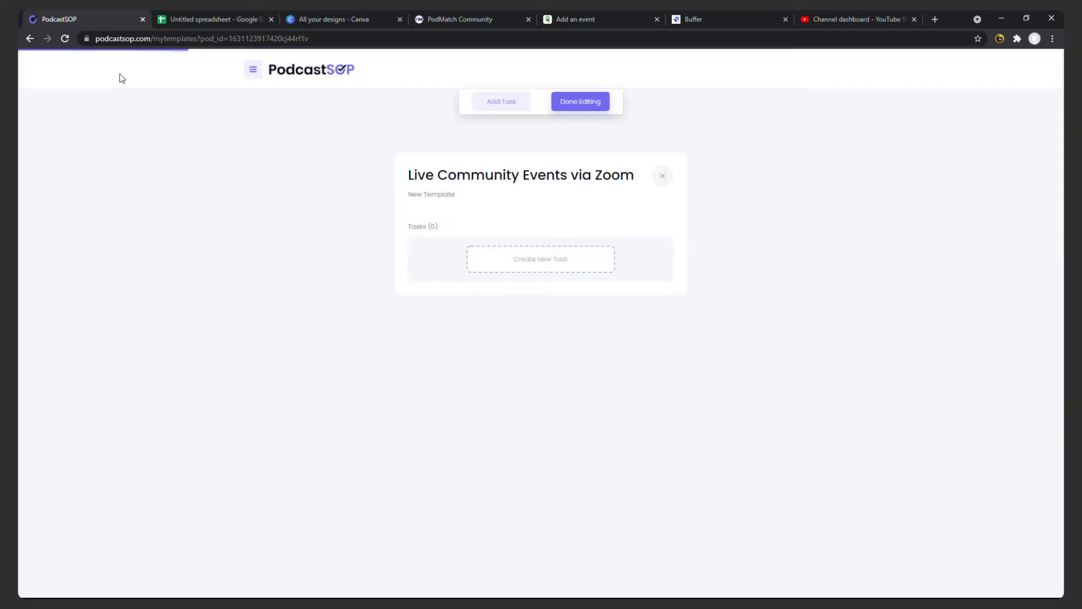
Start an eighth task titled with the text of spreadsheet cell B8, about scheduling social media sharing of the event via Buffer.
click(205, 16)
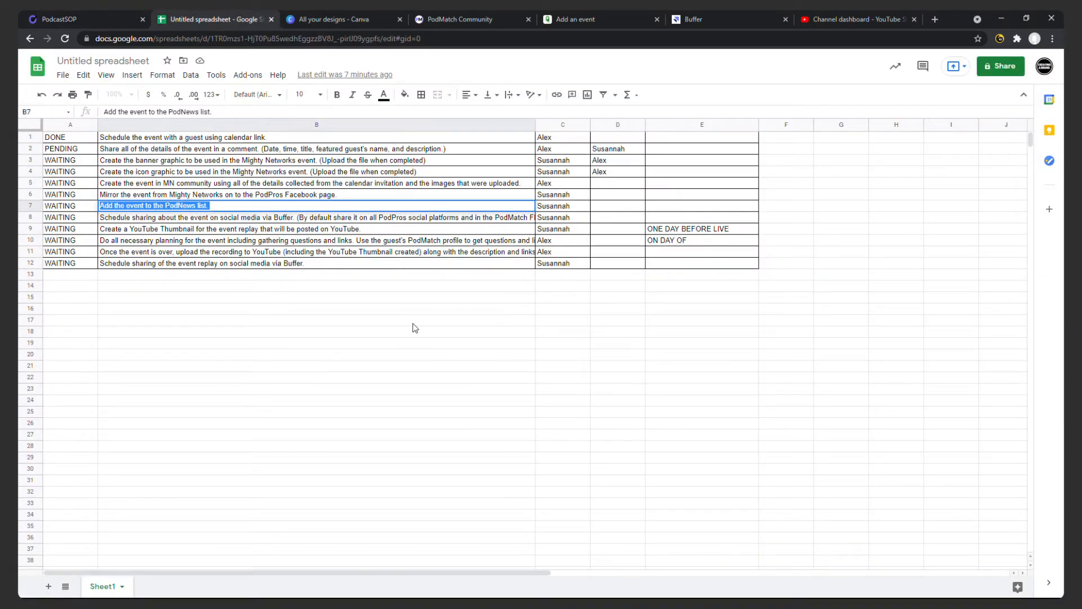
triple_click(368, 218)
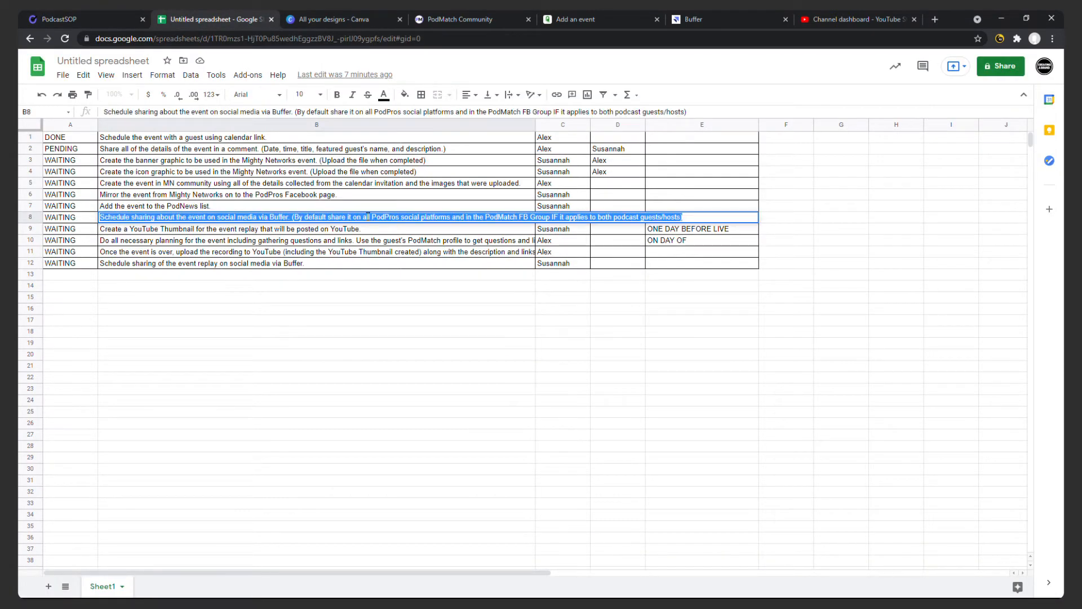
click(59, 20)
scroll(565, 331, down, 10)
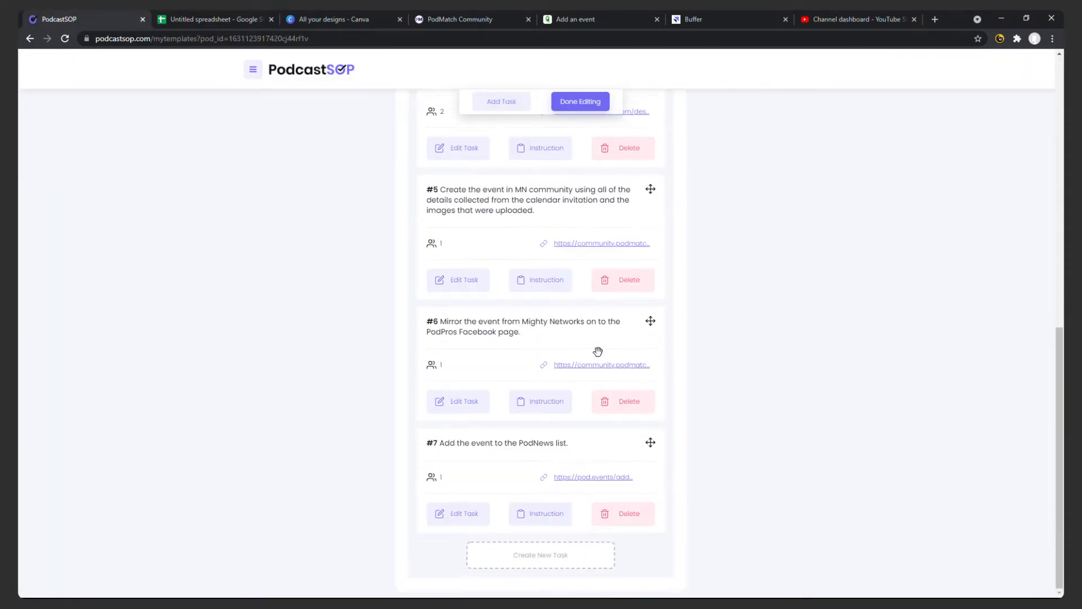
click(567, 550)
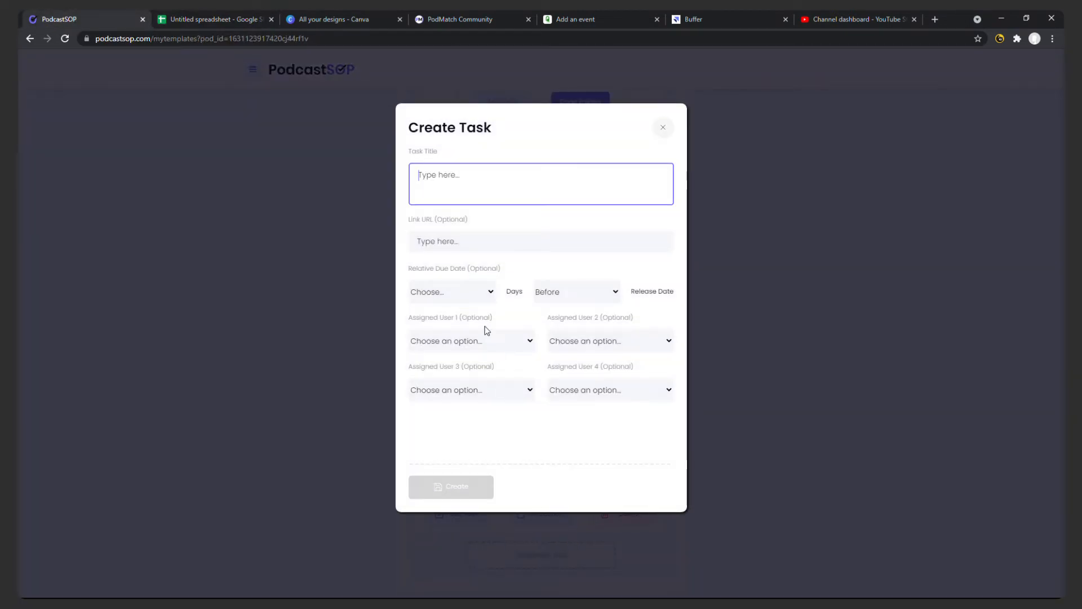
key(ctrl+v)
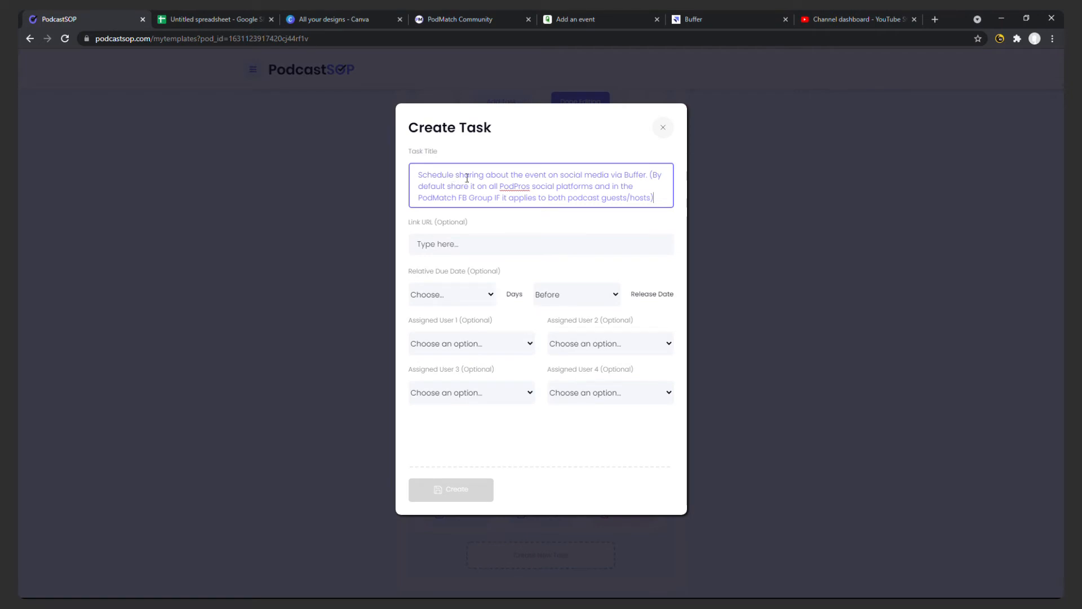
click(696, 21)
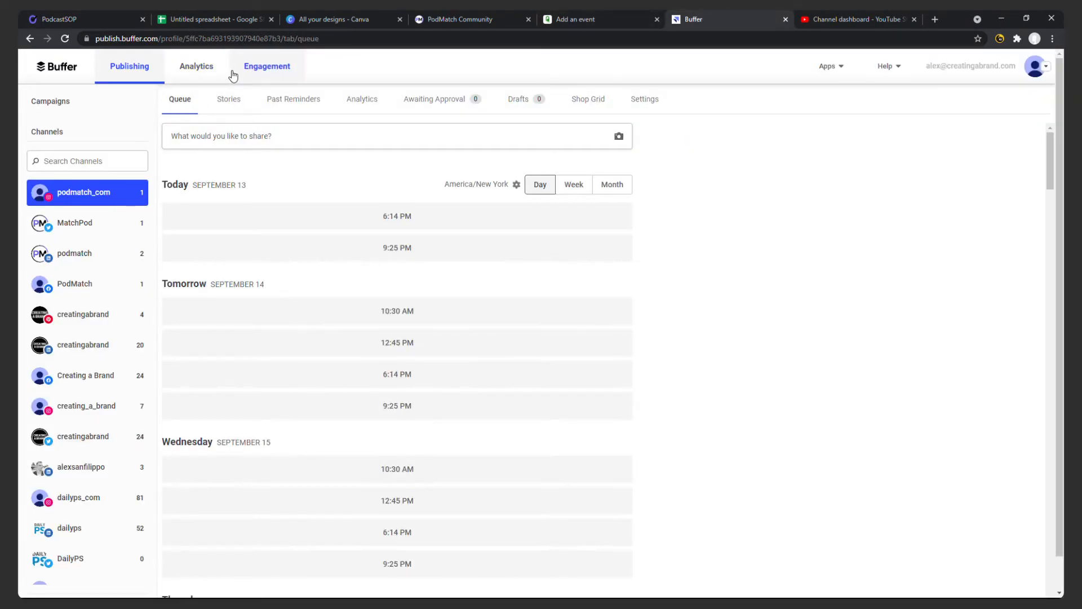
click(248, 38)
click(249, 39)
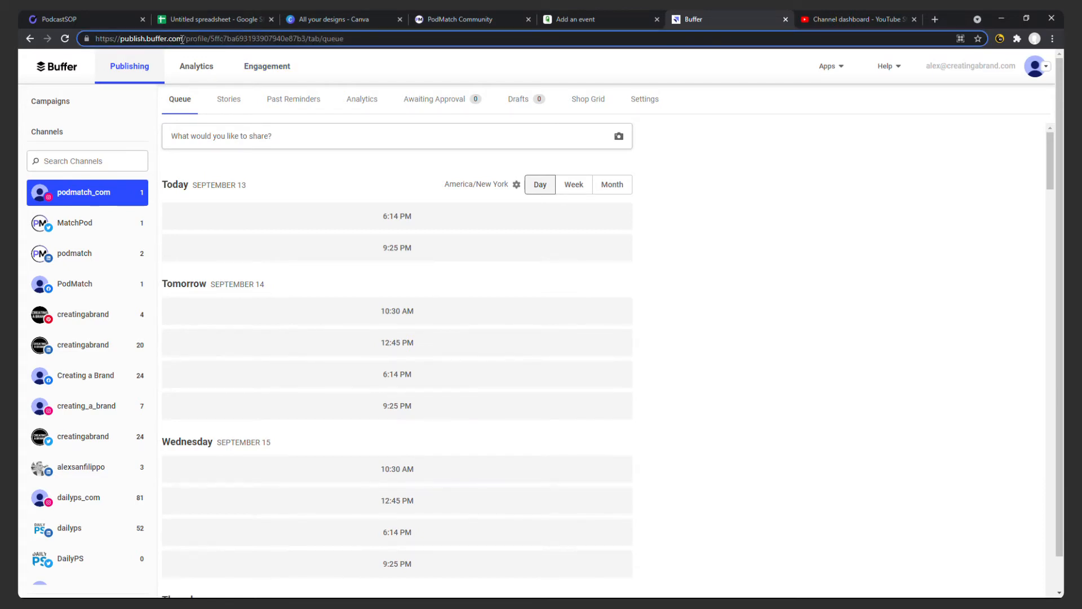
drag(182, 38, 38, 40)
click(59, 19)
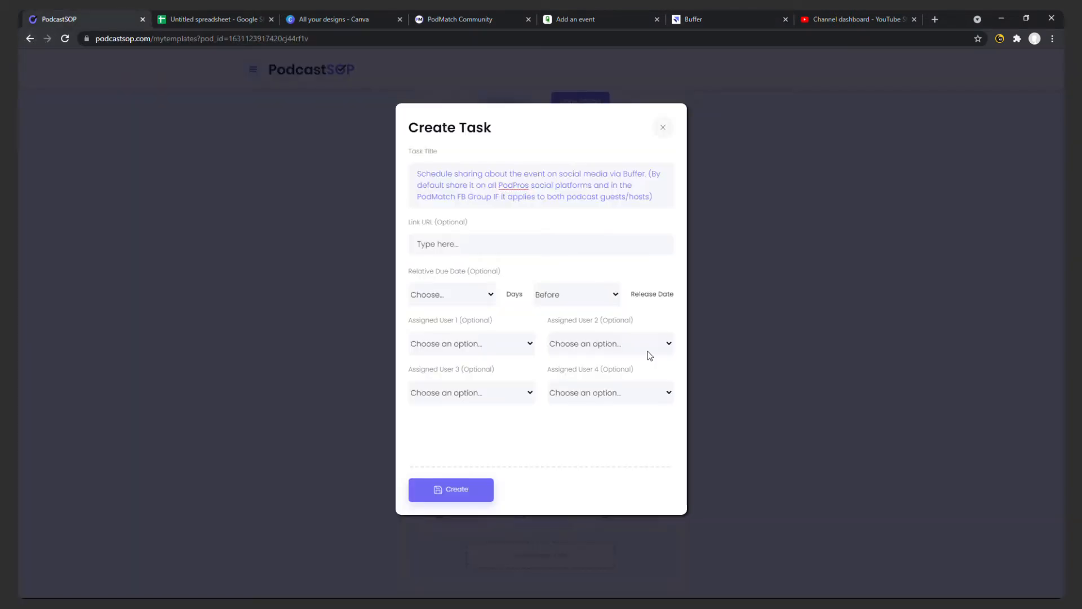
click(499, 237)
key(ctrl+v)
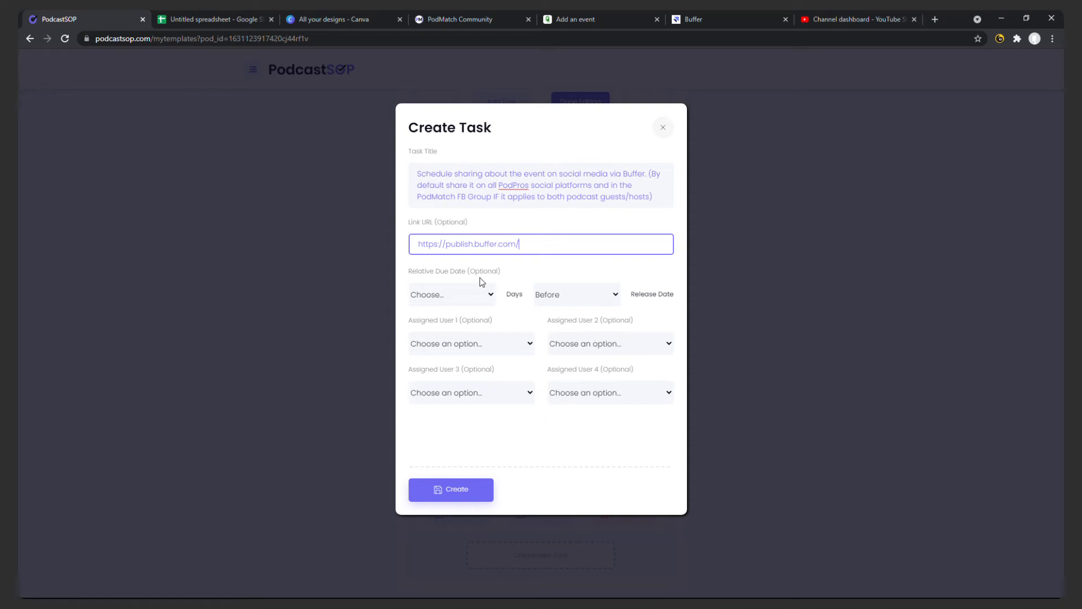
Check the spreadsheet's assignee for row 8, assign that person as user 1, and create the Buffer sharing task.
click(214, 19)
click(544, 286)
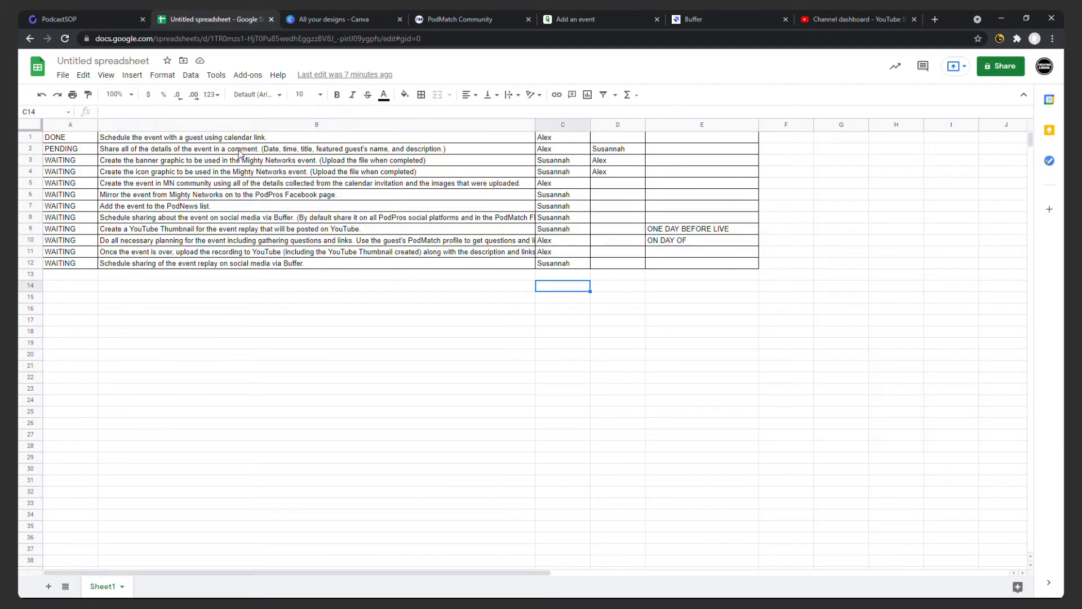
click(106, 21)
click(458, 344)
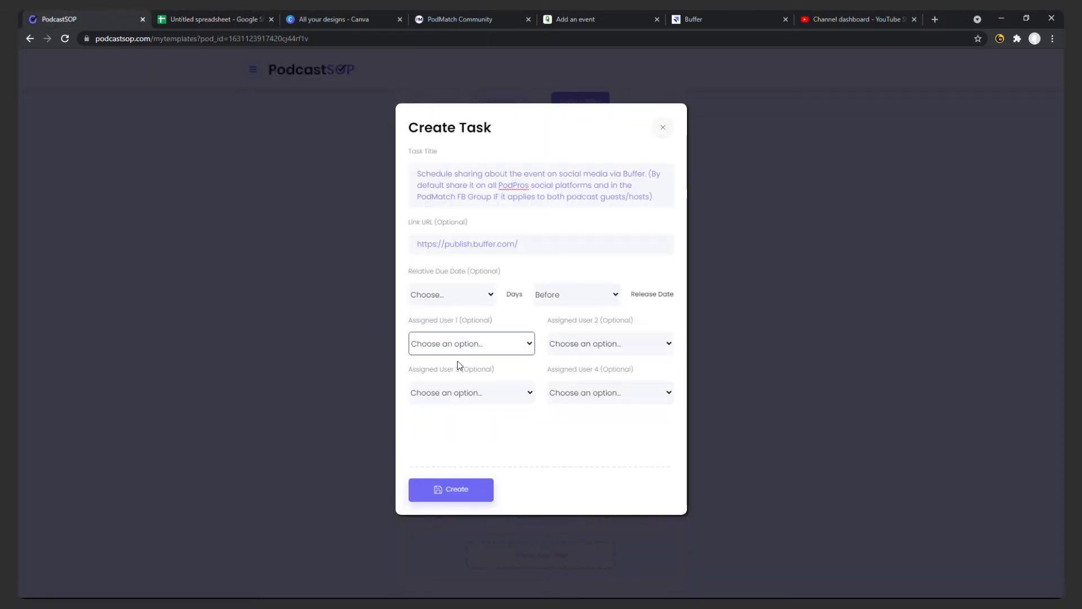
click(463, 380)
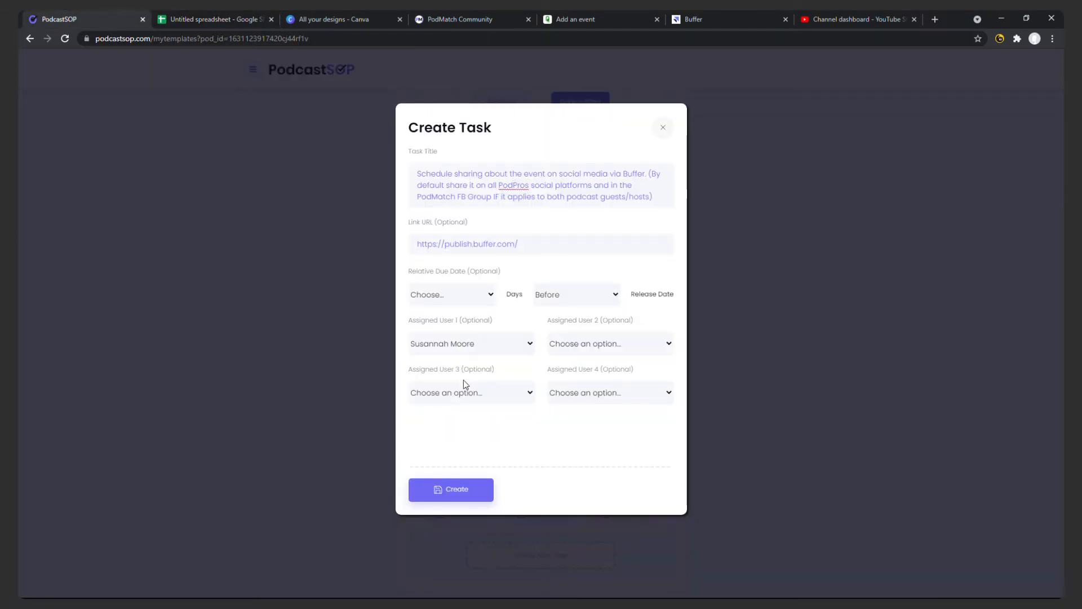
click(468, 489)
Start a ninth task titled with the text of spreadsheet cell B9, about creating a YouTube Thumbnail for the event replay.
click(222, 20)
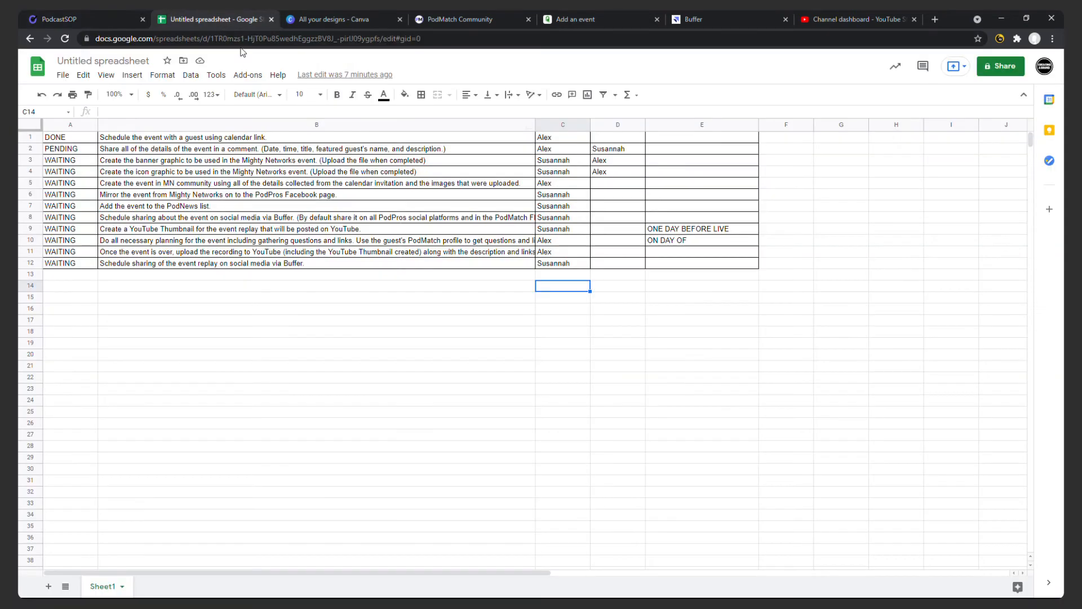
double_click(407, 231)
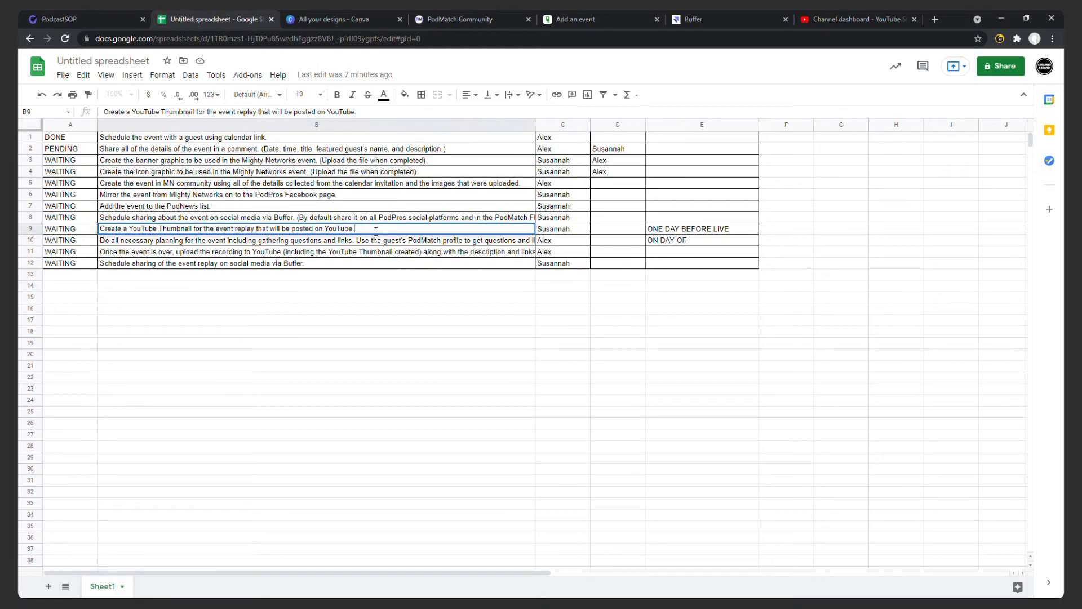
key(ctrl+a)
key(ctrl+c)
click(100, 22)
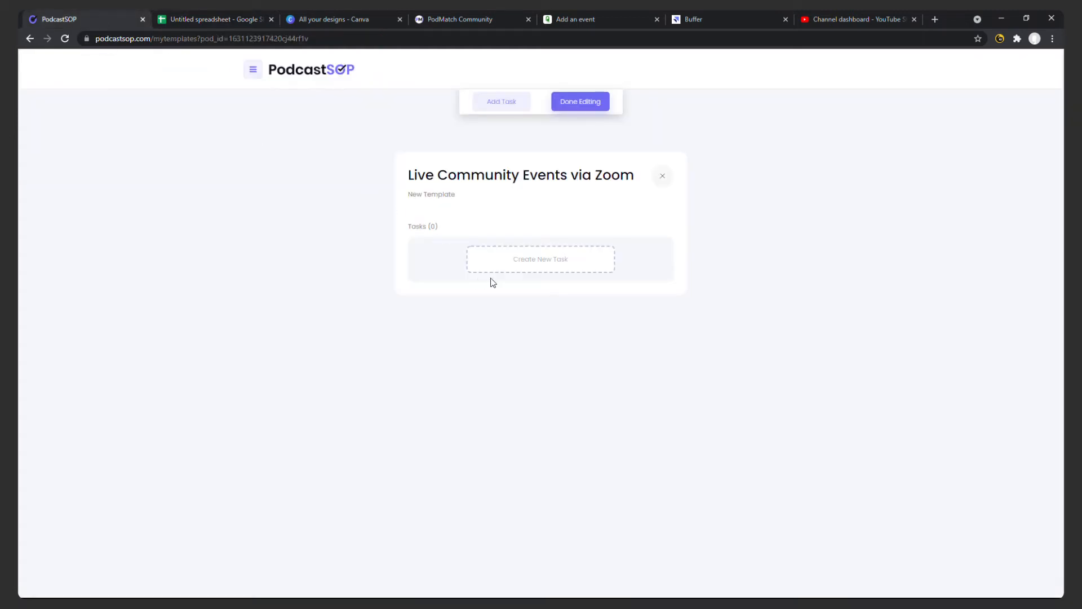
scroll(519, 263, down, 10)
scroll(538, 462, down, 2)
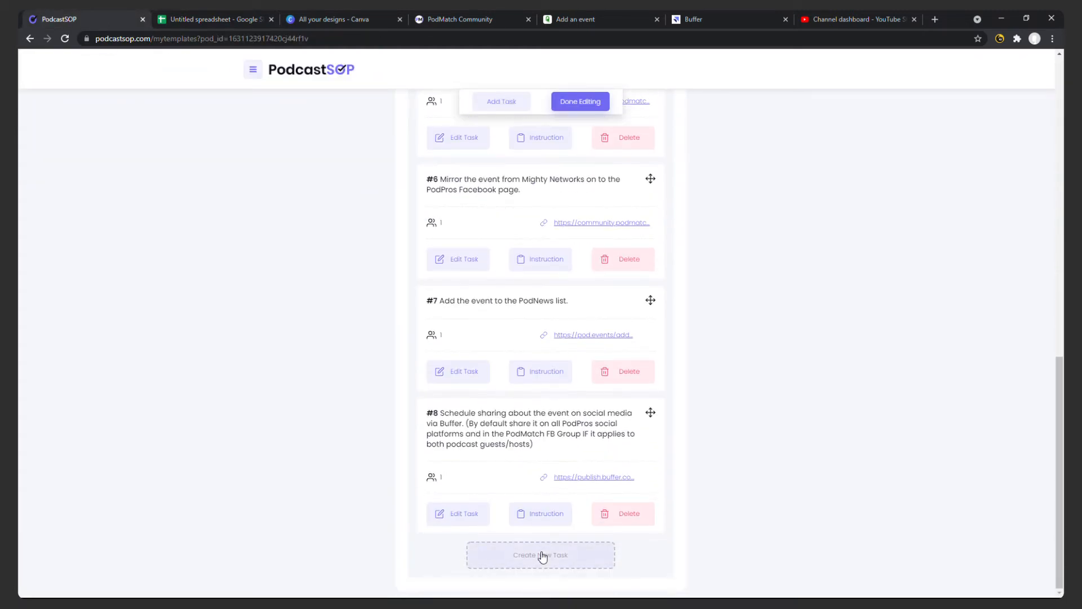
click(541, 556)
click(489, 196)
key(ctrl+v)
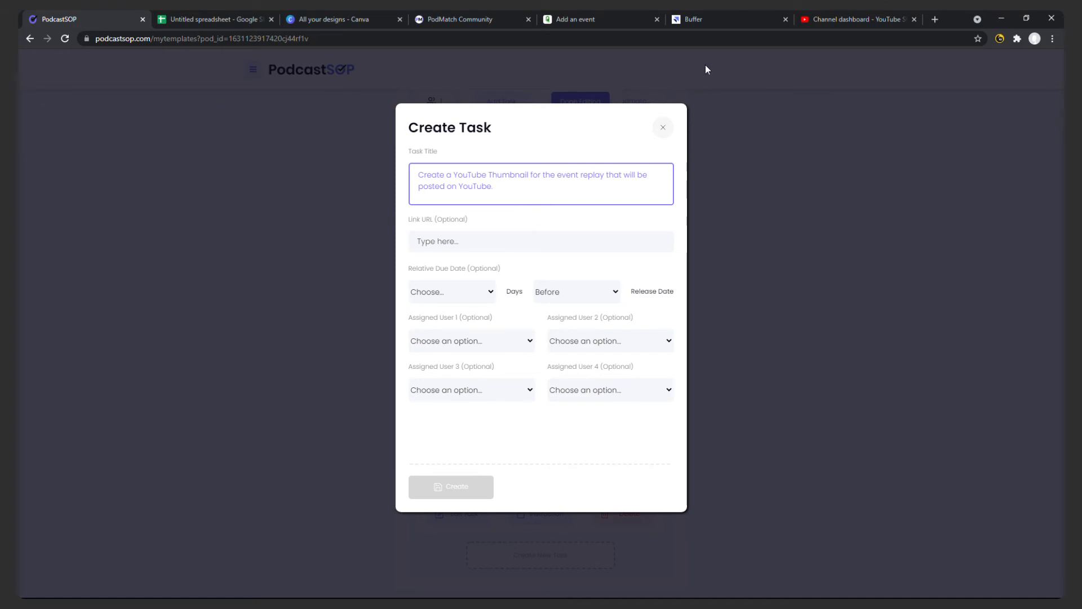
Set the link URL to the shareable link of Canva's "Thumbnail for YouTube Videos" design, and assign the person from spreadsheet row 9 as user 1.
click(339, 19)
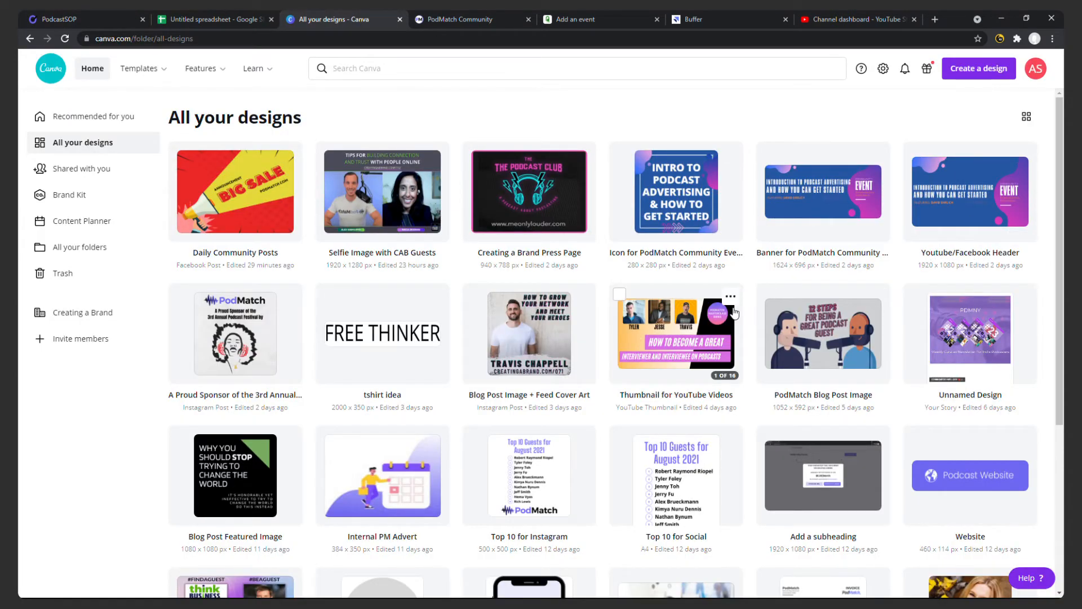
click(731, 298)
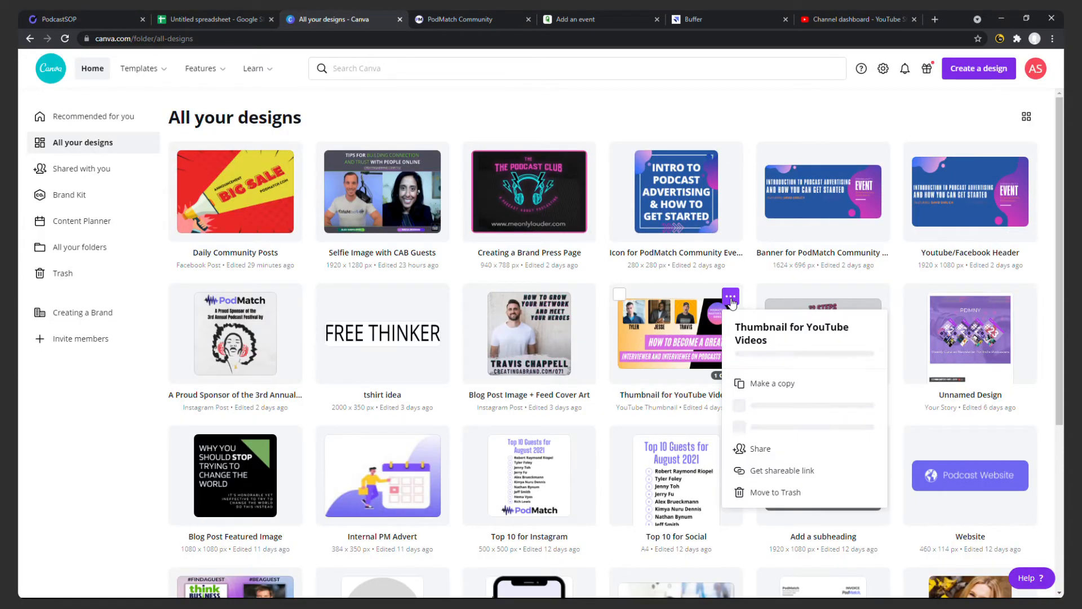
click(807, 474)
click(102, 18)
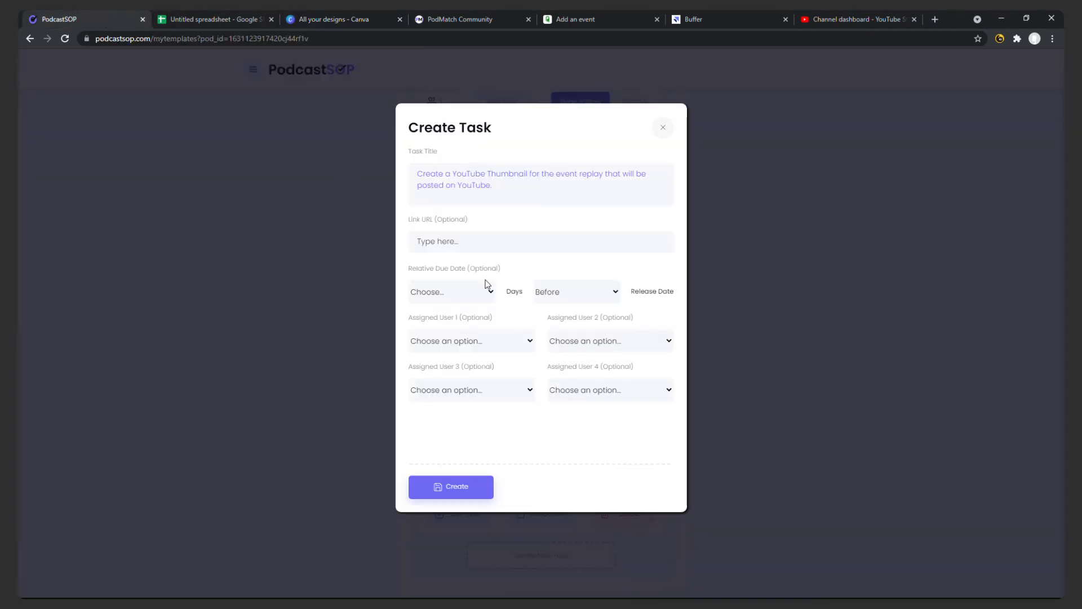
click(497, 246)
key(ctrl+v)
click(466, 344)
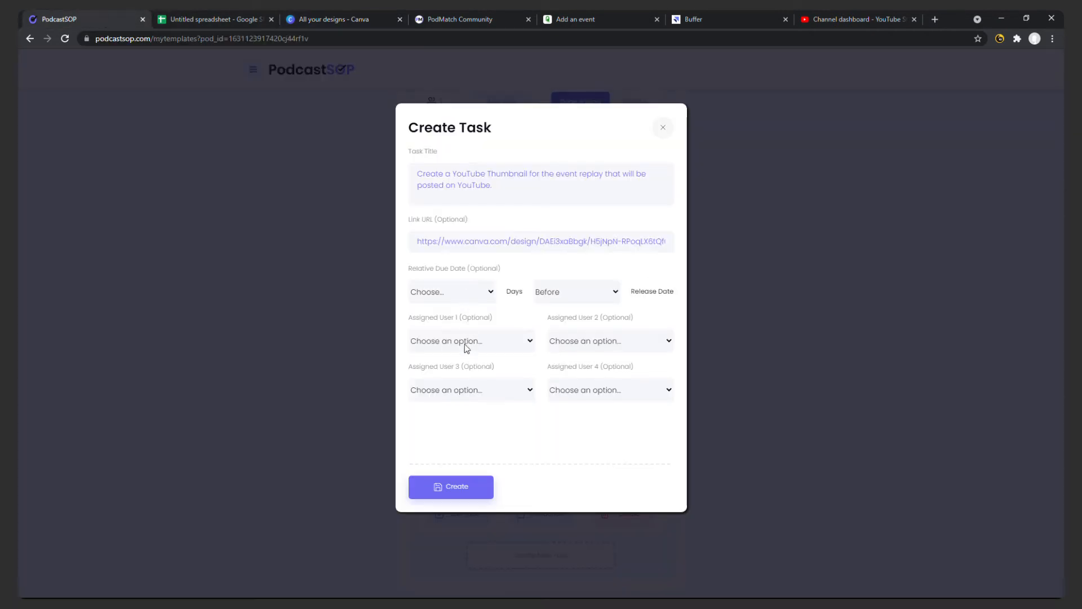
click(472, 372)
Set the relative due date to 1 day before the release date, per spreadsheet row 9, and create the YouTube Thumbnail task.
click(211, 21)
click(584, 310)
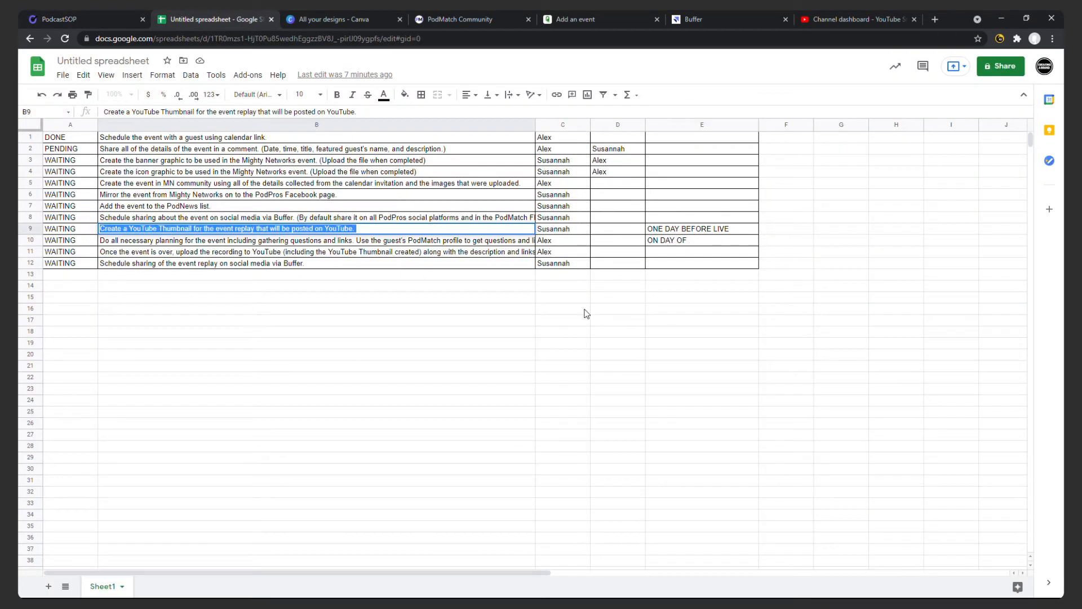
click(97, 21)
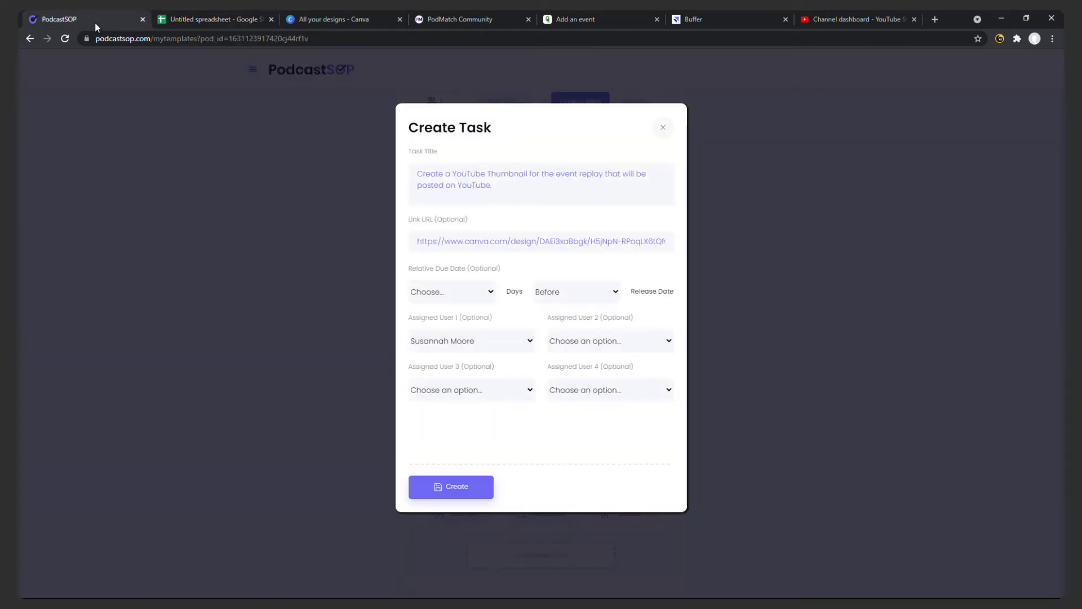
click(465, 299)
click(455, 332)
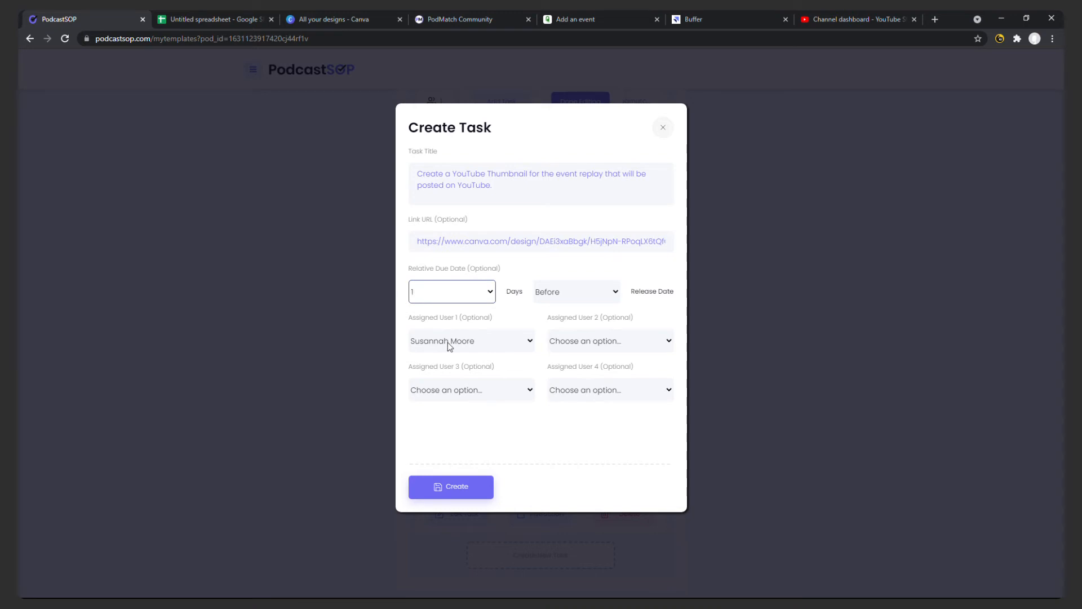
click(464, 486)
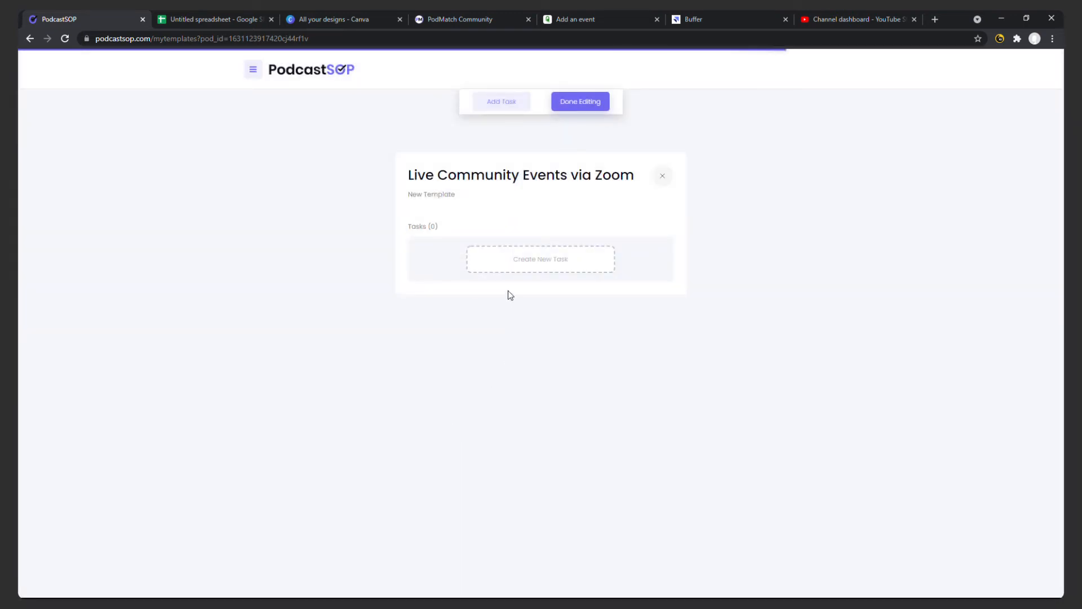
Start a tenth task titled with the text of spreadsheet cell B10, about doing all necessary planning for the event.
scroll(568, 261, down, 15)
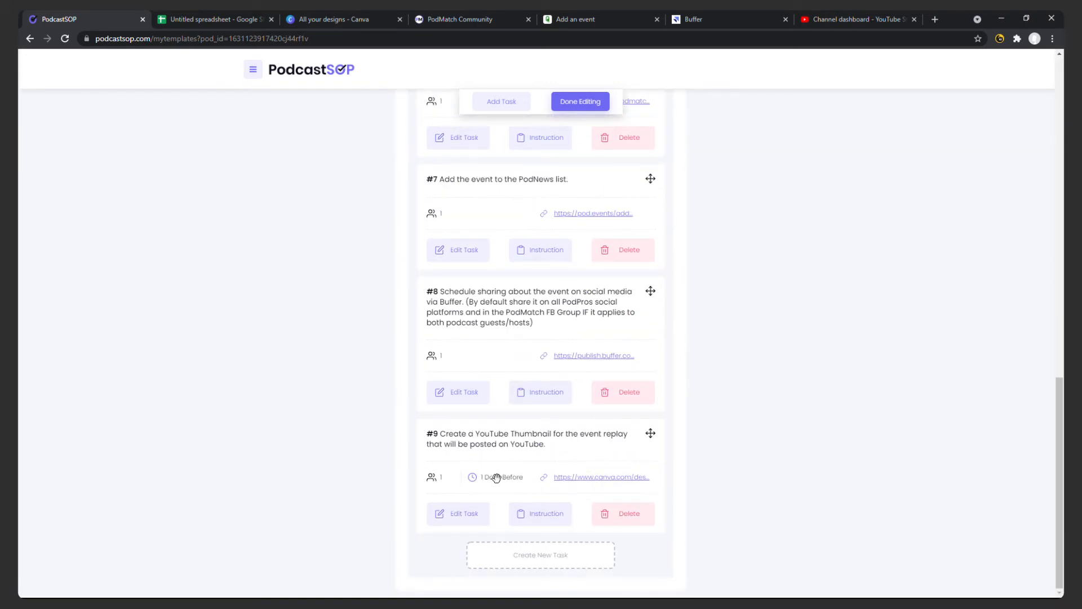
click(531, 554)
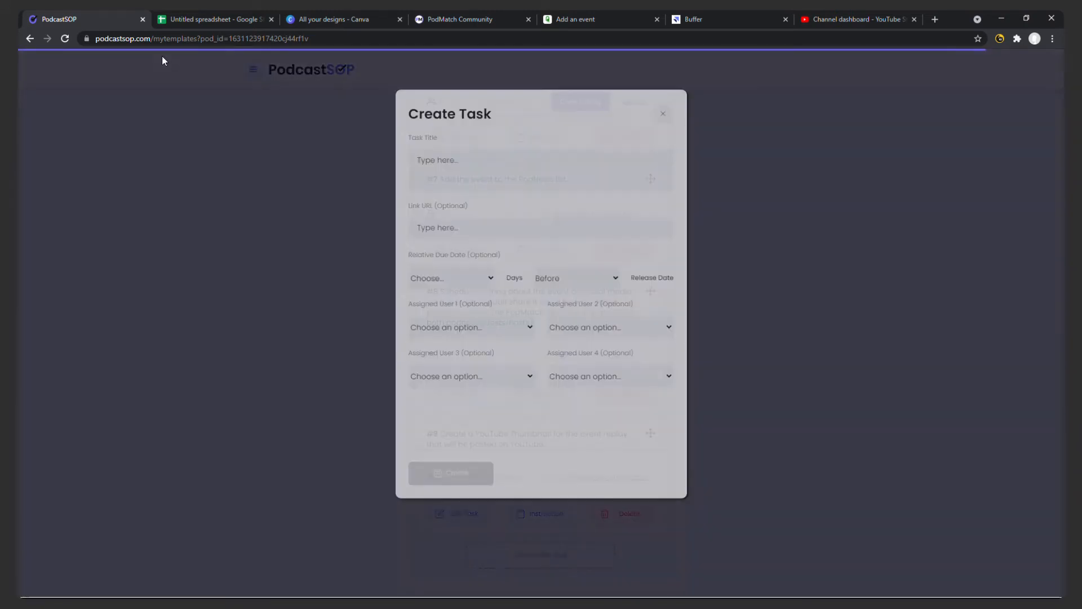
click(215, 19)
click(410, 242)
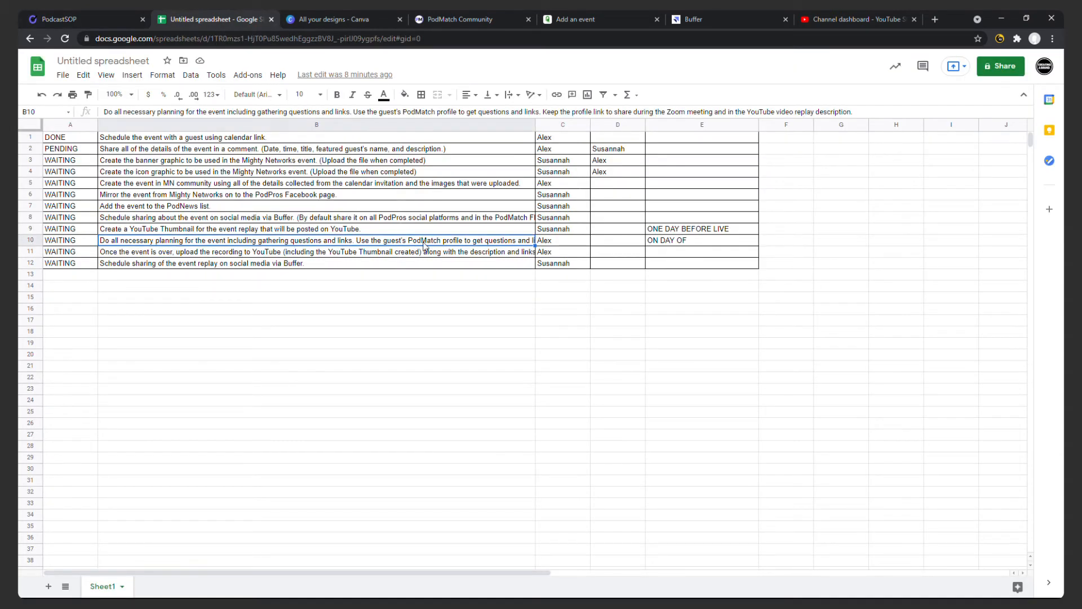
triple_click(424, 242)
key(ctrl+c)
click(429, 336)
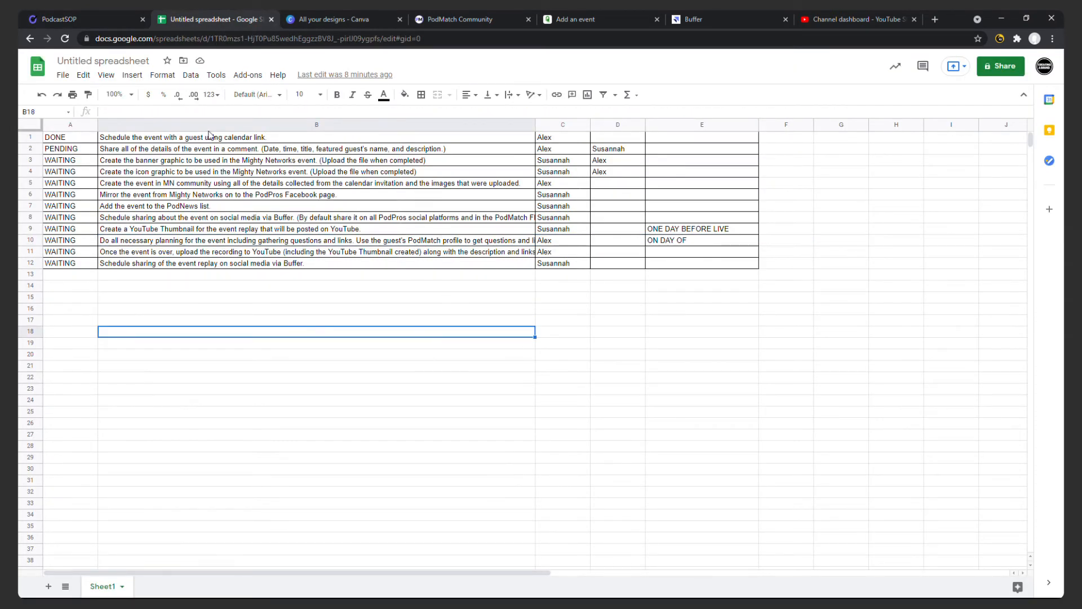
click(97, 21)
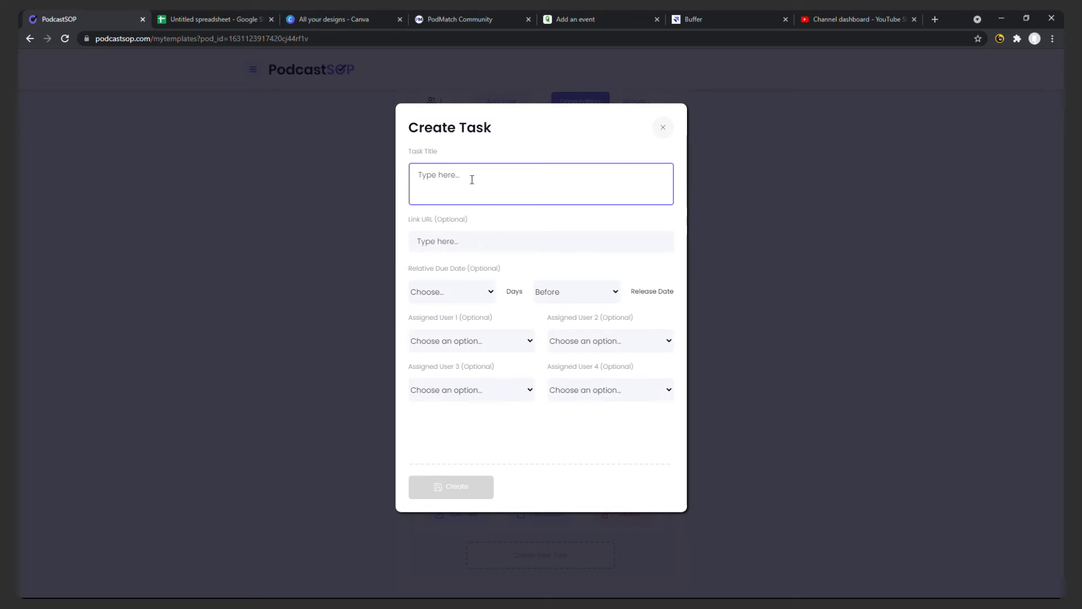
key(ctrl+v)
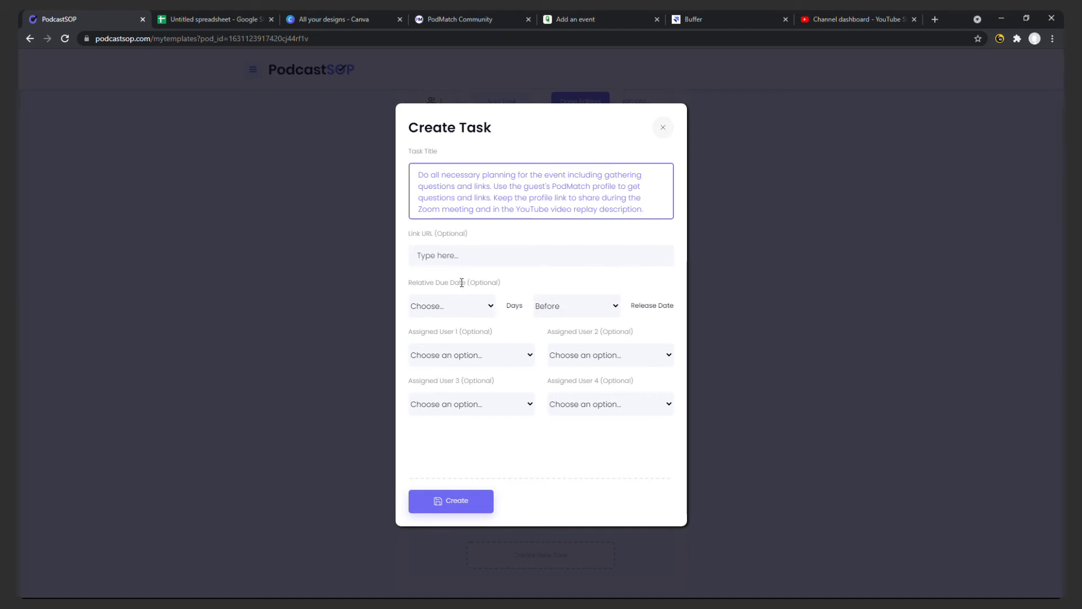
Set the relative due date to 0 days before release, assign the person from spreadsheet row 10 as user 1, and create the planning task.
click(466, 302)
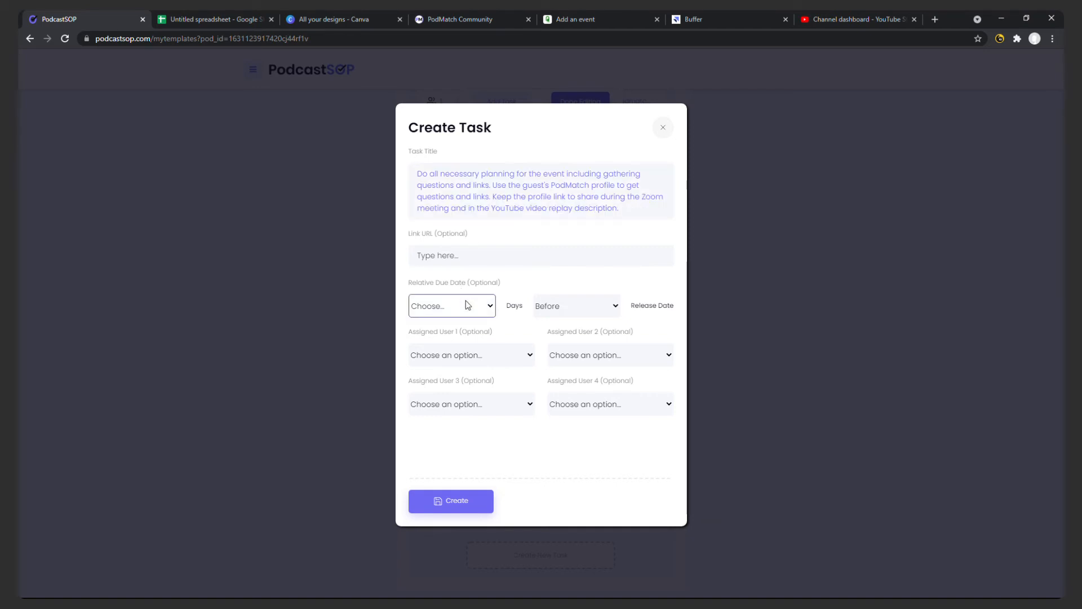
click(465, 32)
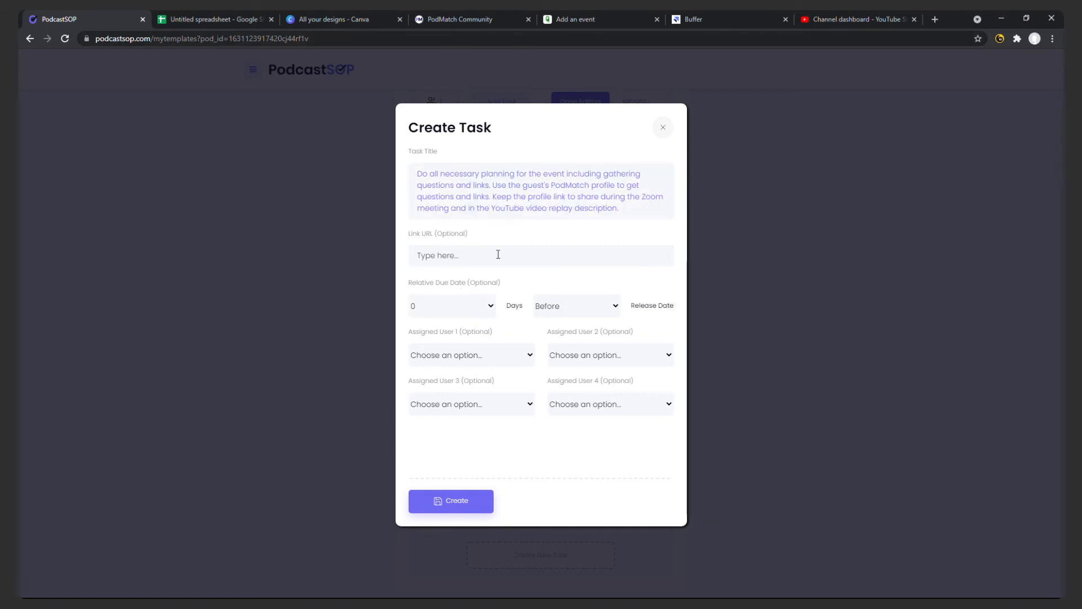
click(483, 356)
click(471, 405)
click(458, 501)
Start an eleventh task titled with the text of spreadsheet cell B11, about uploading the event recording to YouTube.
click(203, 22)
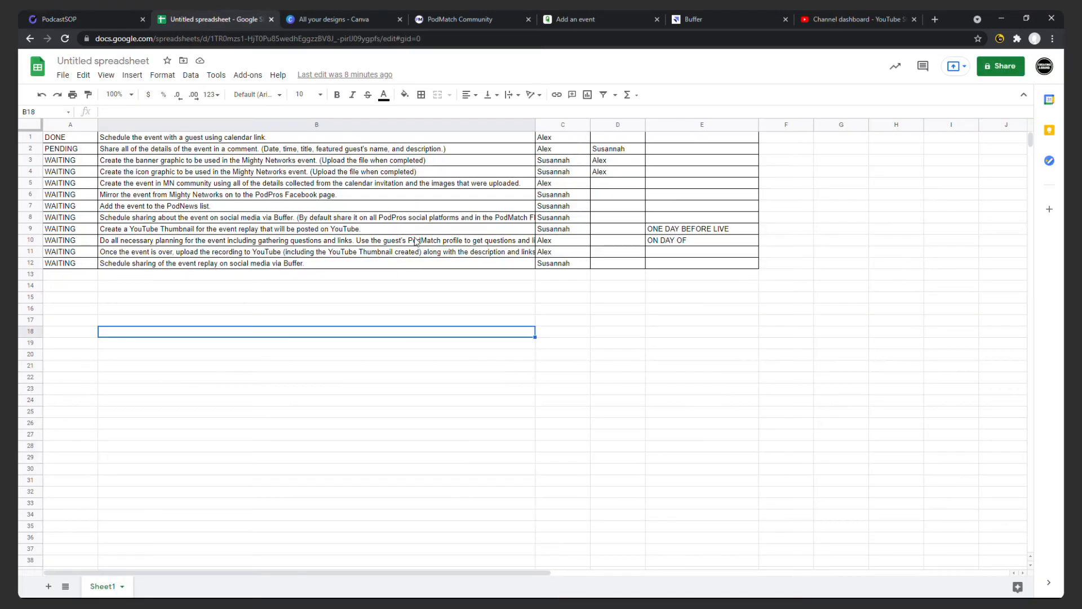
click(411, 255)
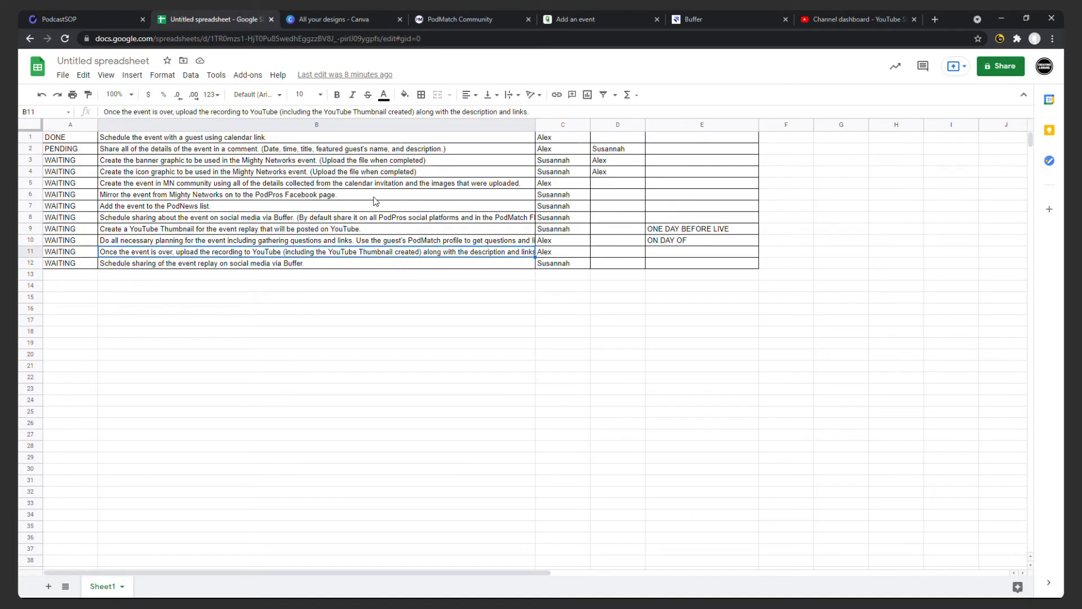
triple_click(309, 113)
key(ctrl+c)
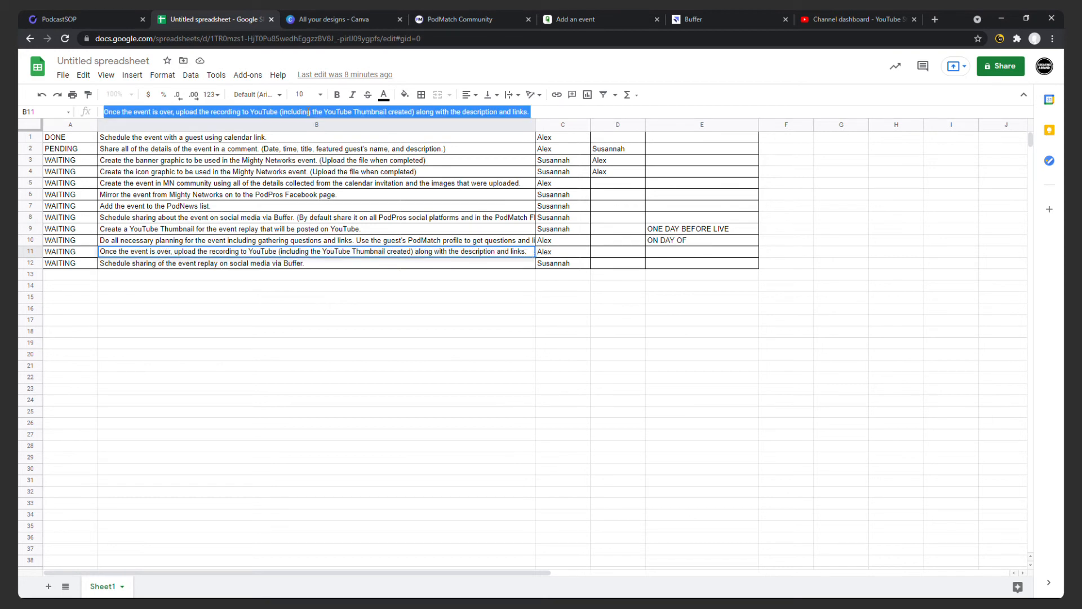
click(85, 19)
scroll(514, 251, down, 15)
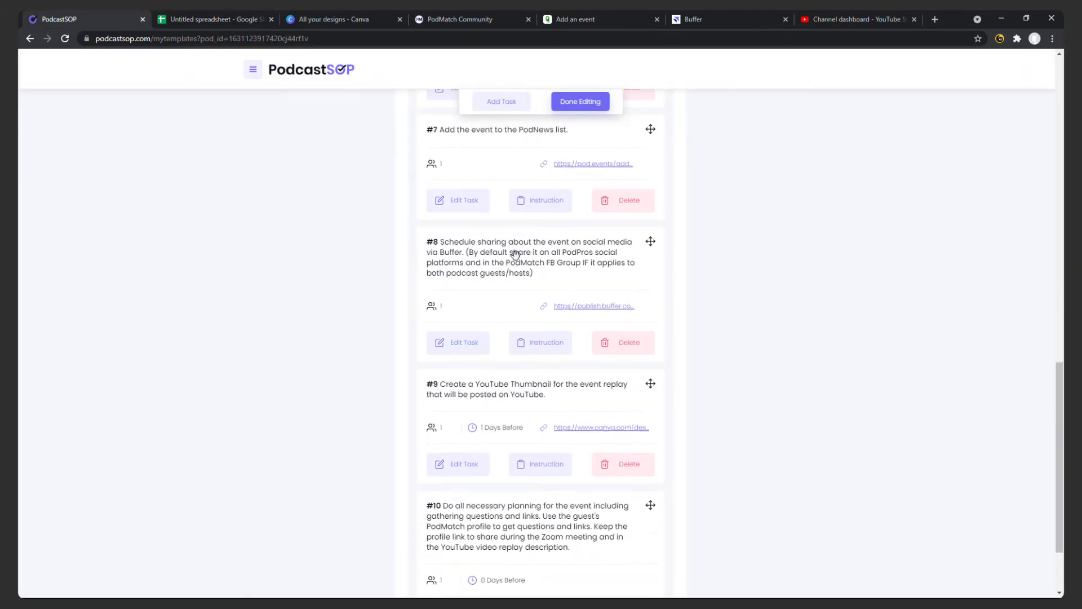
click(557, 545)
click(459, 181)
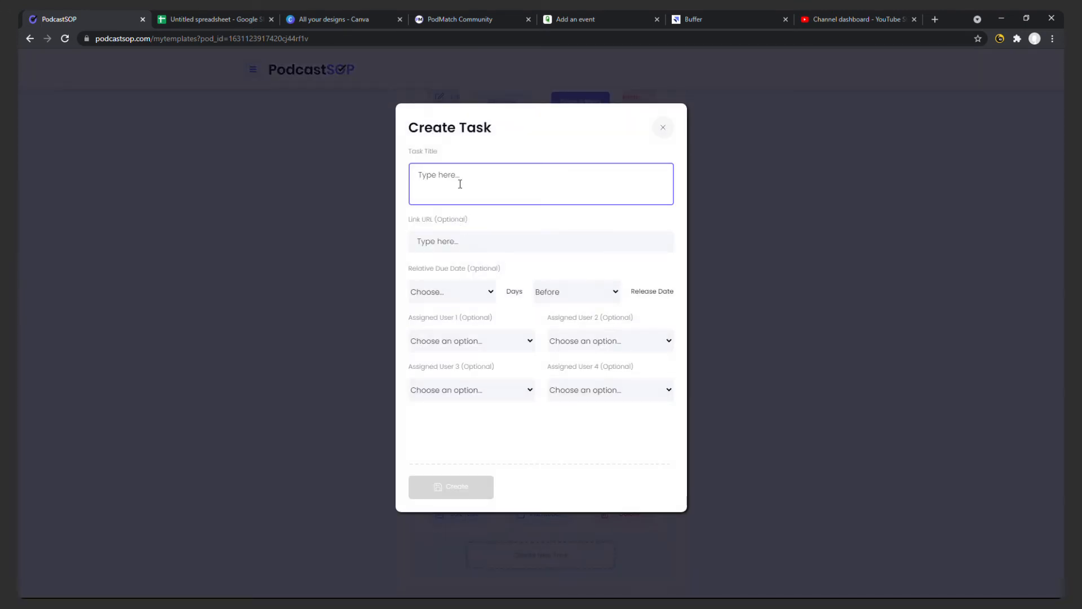
key(ctrl+v)
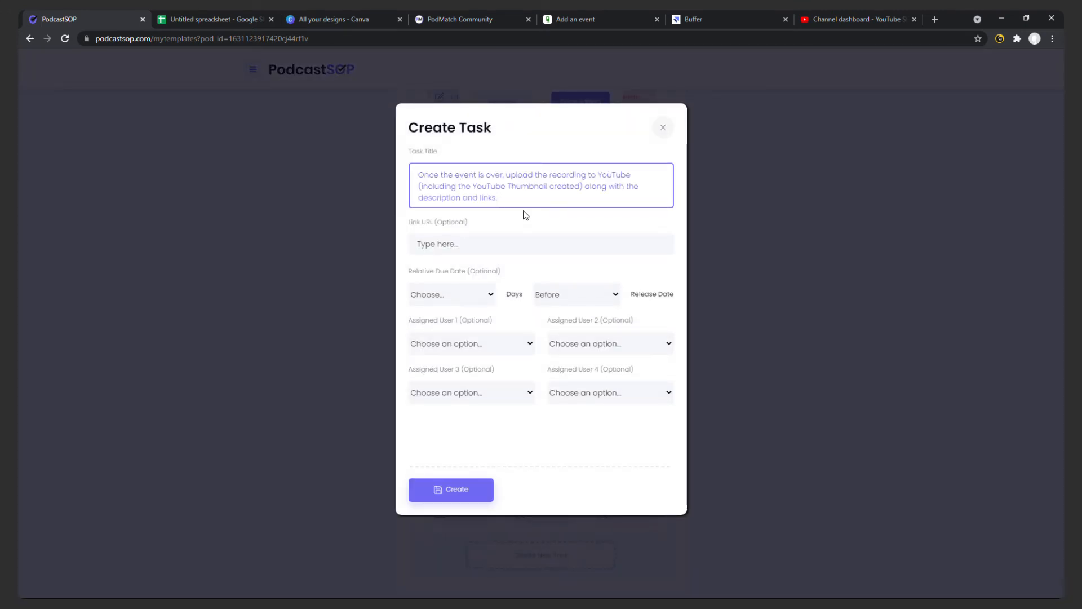
Set the recording upload task's link URL to the address of the YouTube Studio channel dashboard.
click(853, 18)
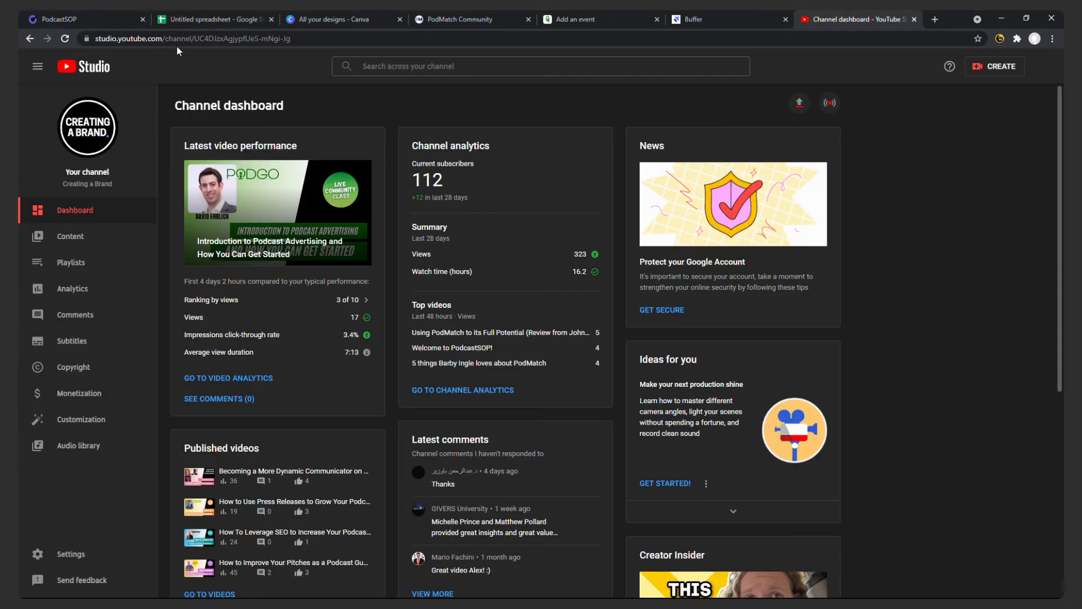
click(214, 41)
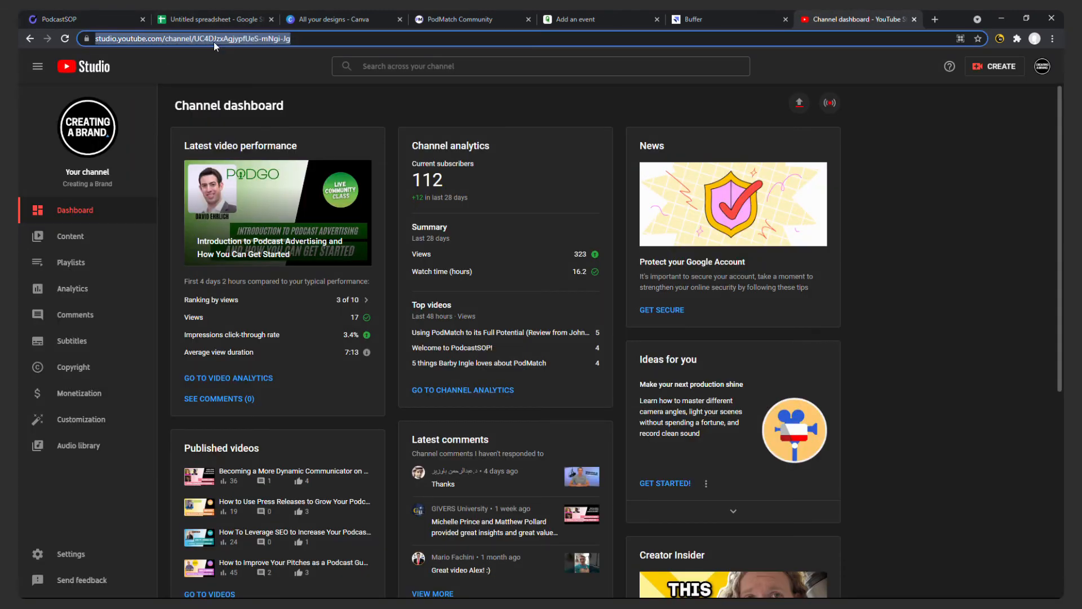
key(ctrl+c)
click(115, 21)
click(491, 242)
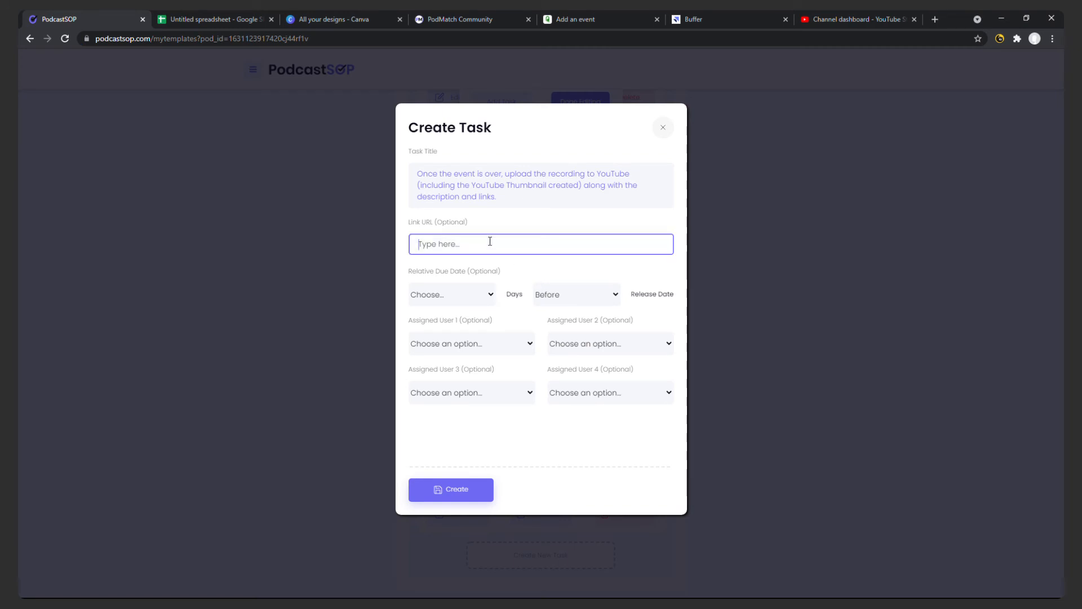
key(ctrl+v)
Assign the person from spreadsheet row 11 as user 1, without a due date, and create the YouTube upload task.
click(453, 300)
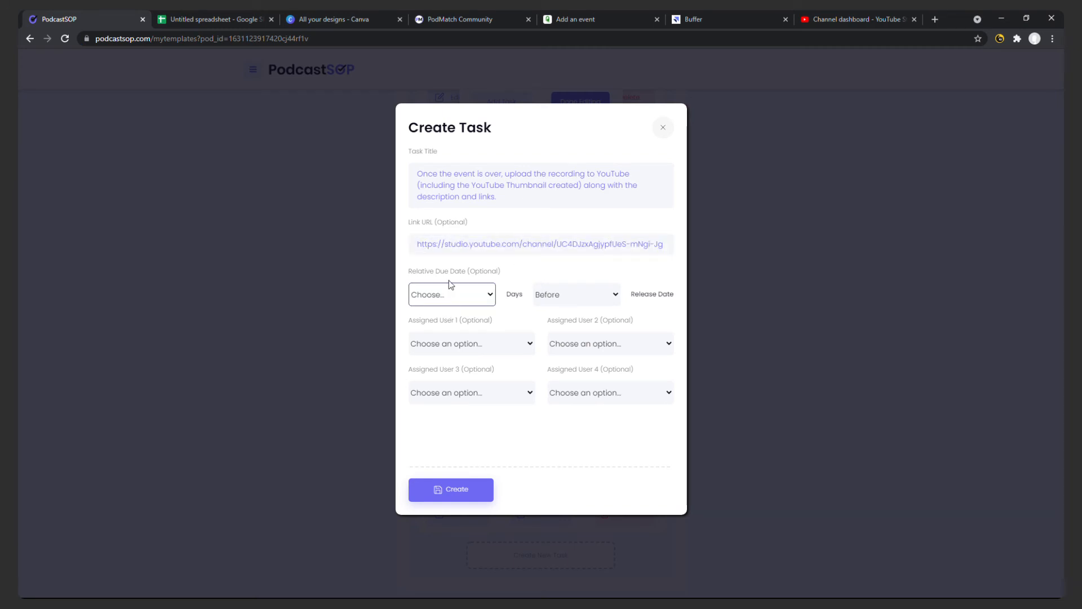
click(459, 346)
click(459, 403)
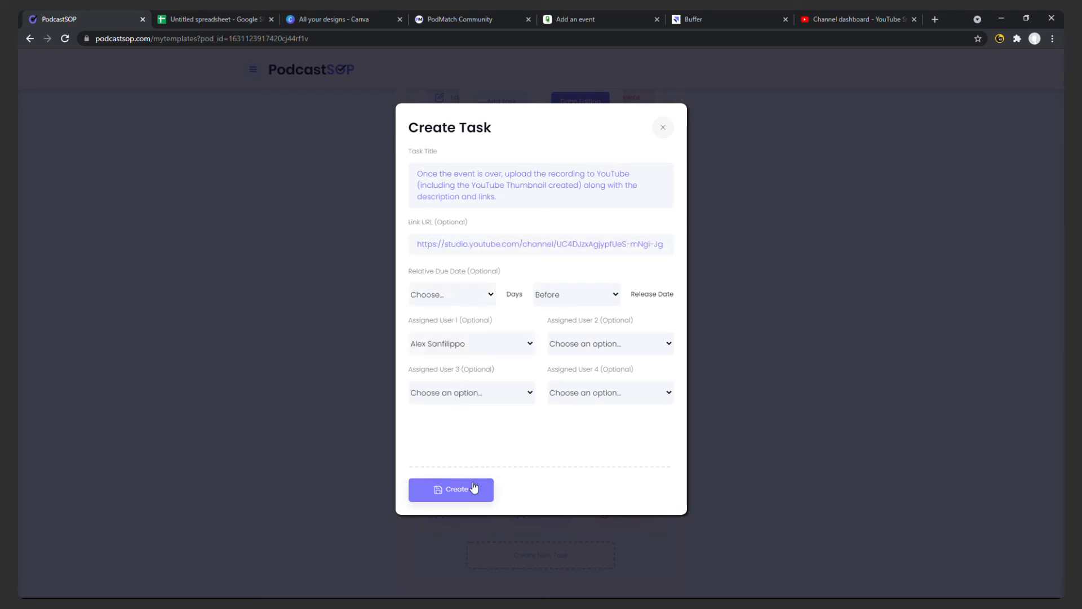
click(465, 485)
Start a twelfth task titled "Schedule sharing of the event replay on social media via Buffer." from spreadsheet cell B12.
click(207, 21)
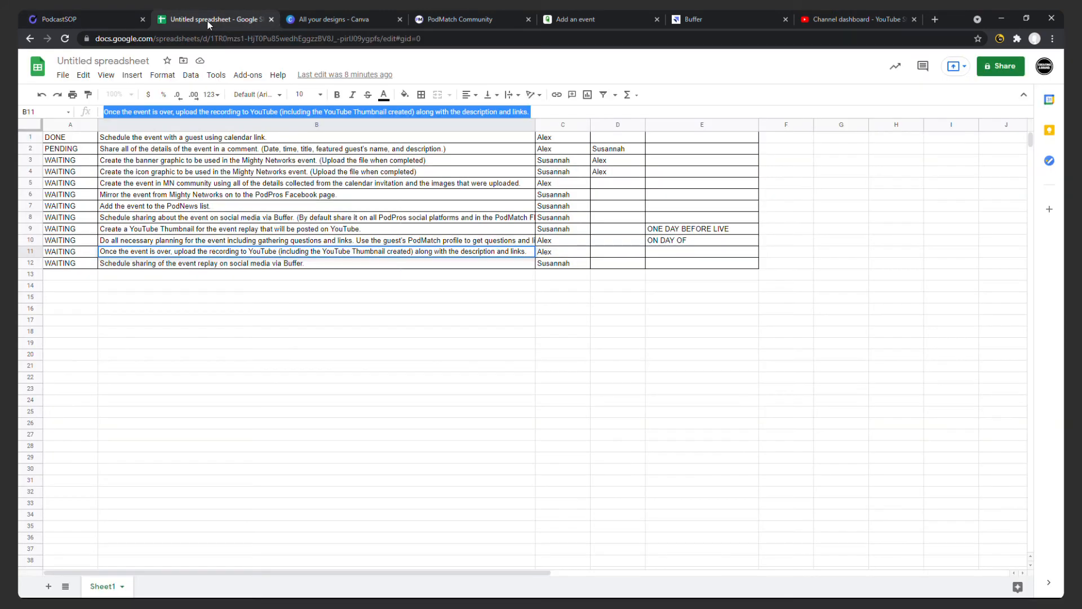
click(402, 243)
click(327, 266)
double_click(327, 266)
key(ctrl+a)
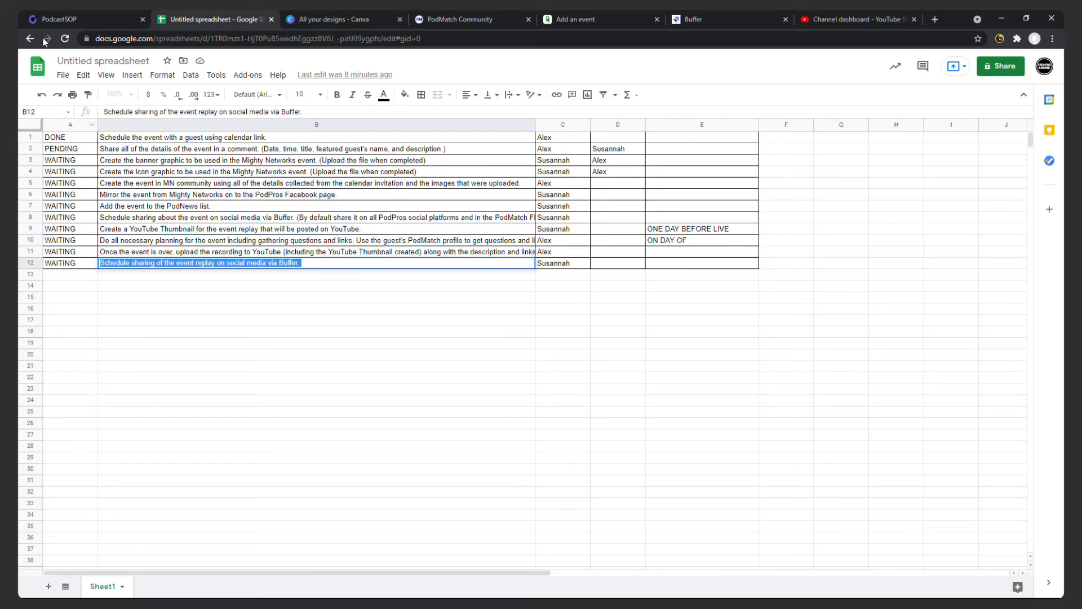
click(63, 22)
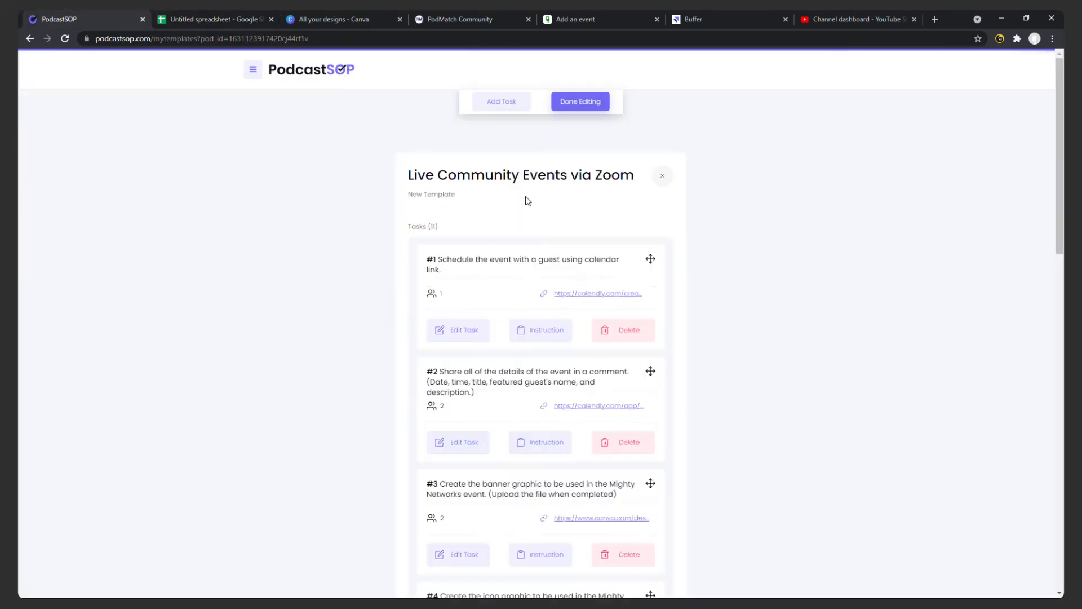
scroll(692, 278, down, 15)
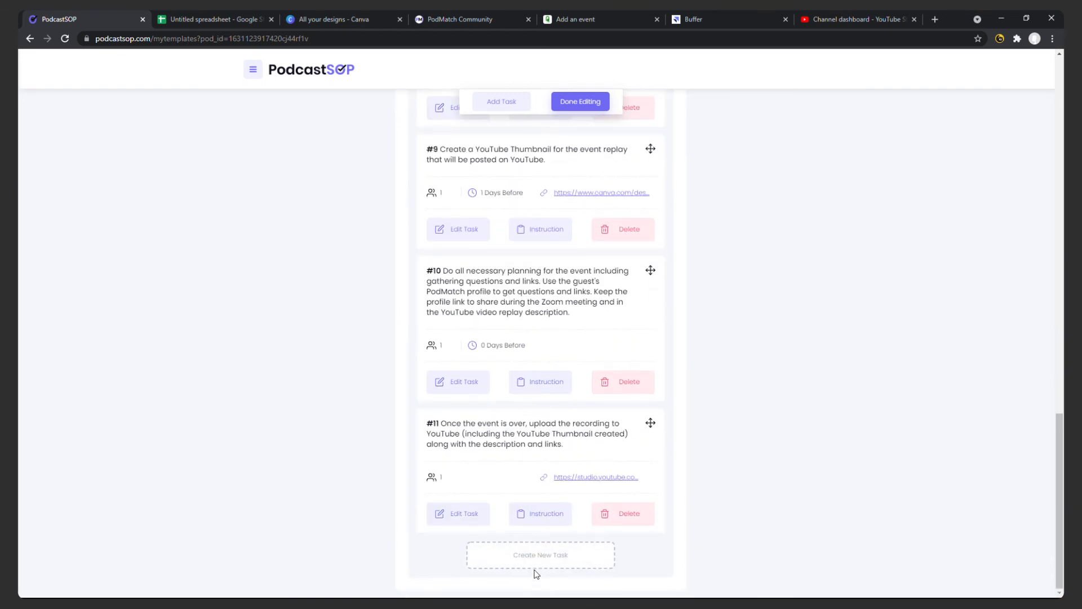
click(538, 570)
key(ctrl+v)
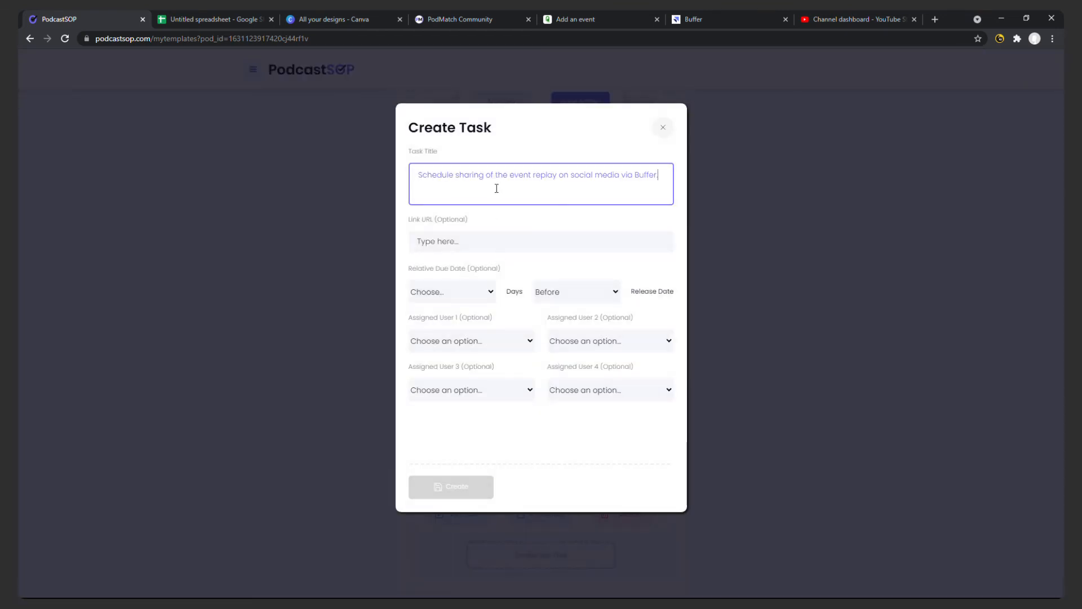
click(695, 21)
click(99, 19)
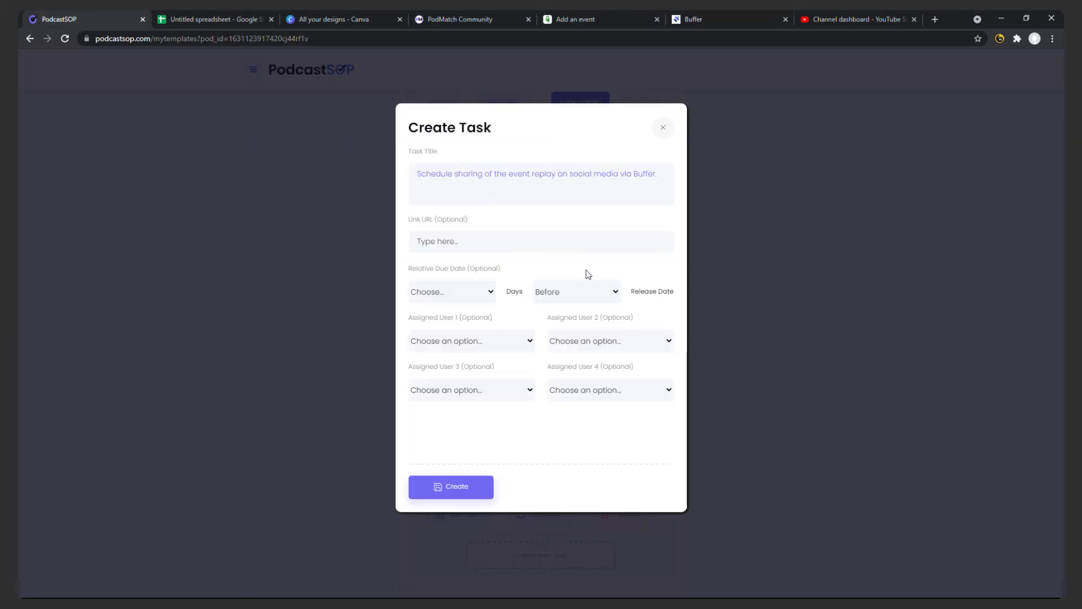
click(544, 246)
key(ctrl+v)
Assign the person from spreadsheet row 12 as user 1 and create the replay sharing task.
click(465, 341)
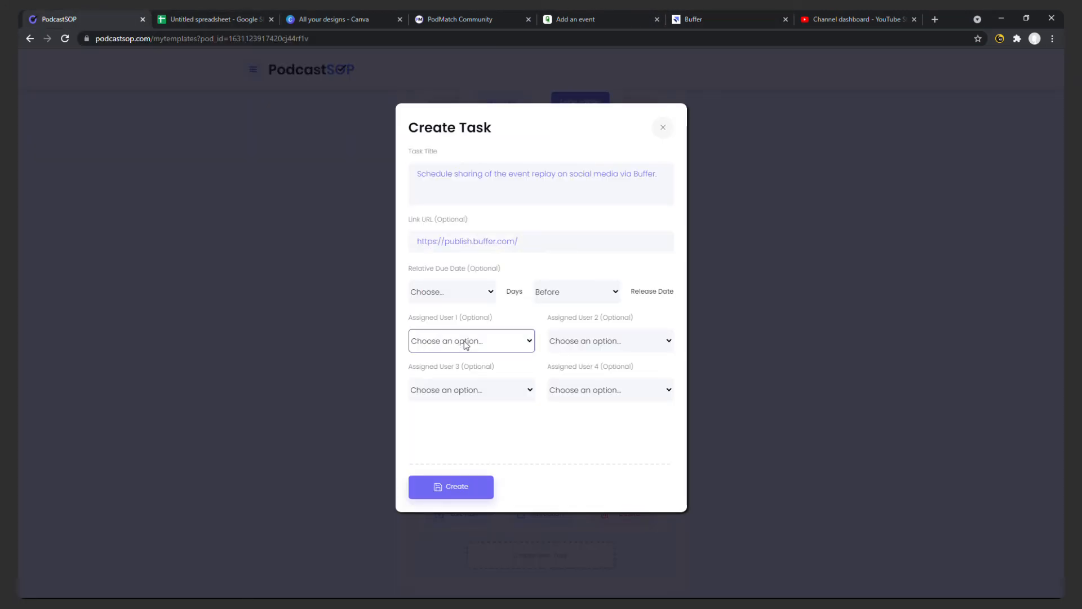
click(468, 382)
click(474, 486)
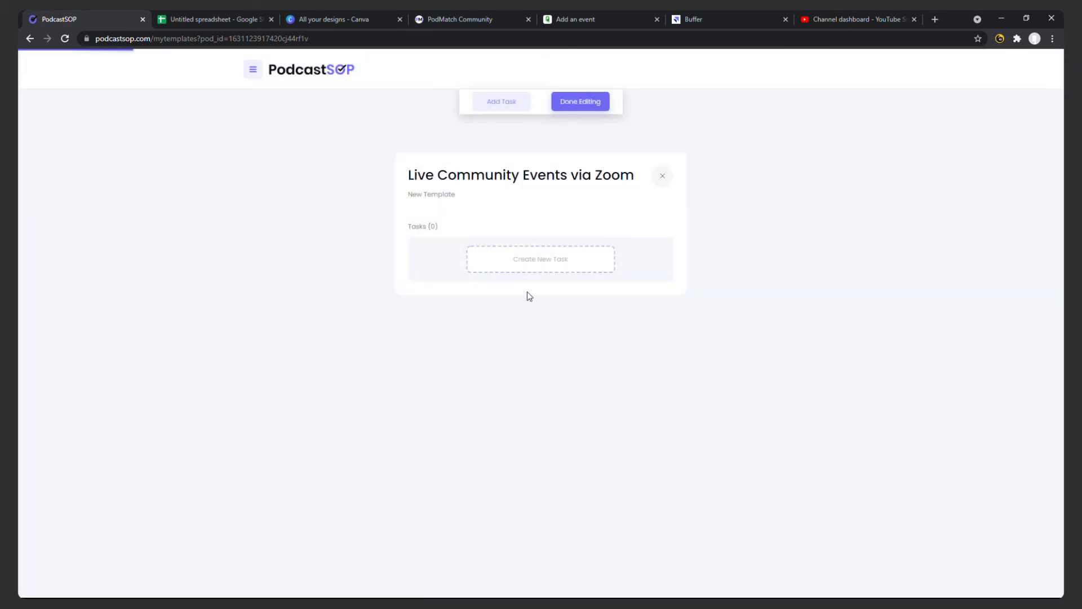
Add and save the instruction "Here's how you use PodNews website... CLick here, clikc there" for task #7, the PodNews list task.
scroll(524, 252, down, 14)
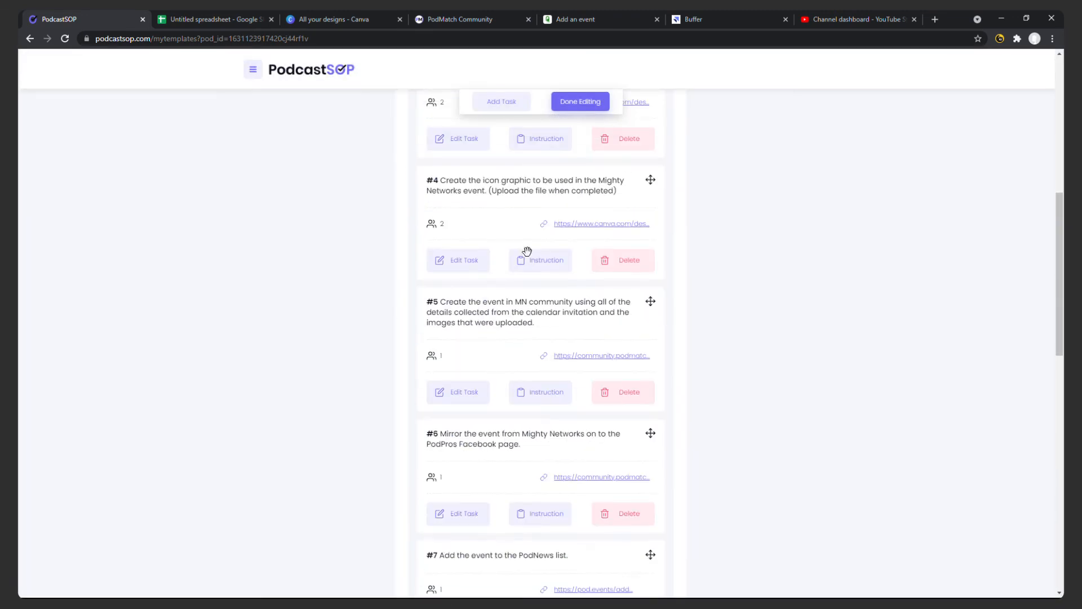
scroll(530, 290, down, 4)
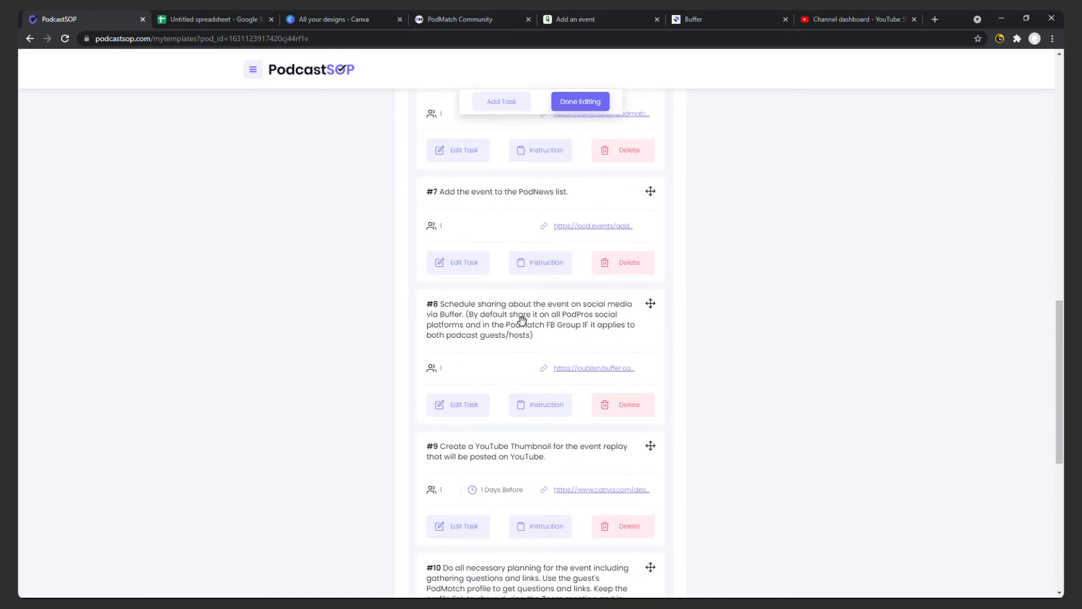
scroll(546, 453, up, 5)
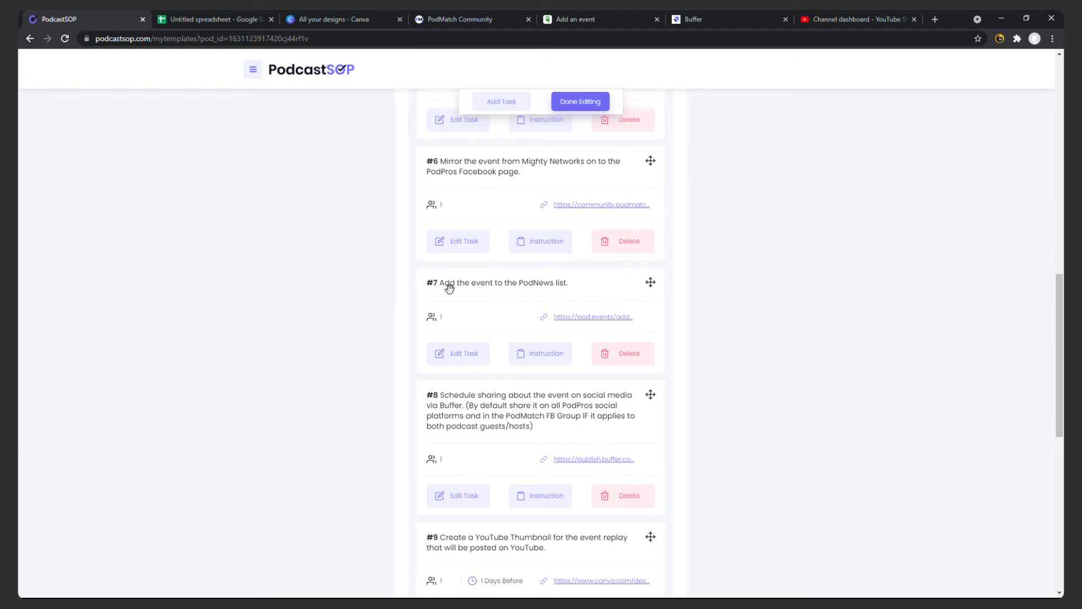
click(609, 19)
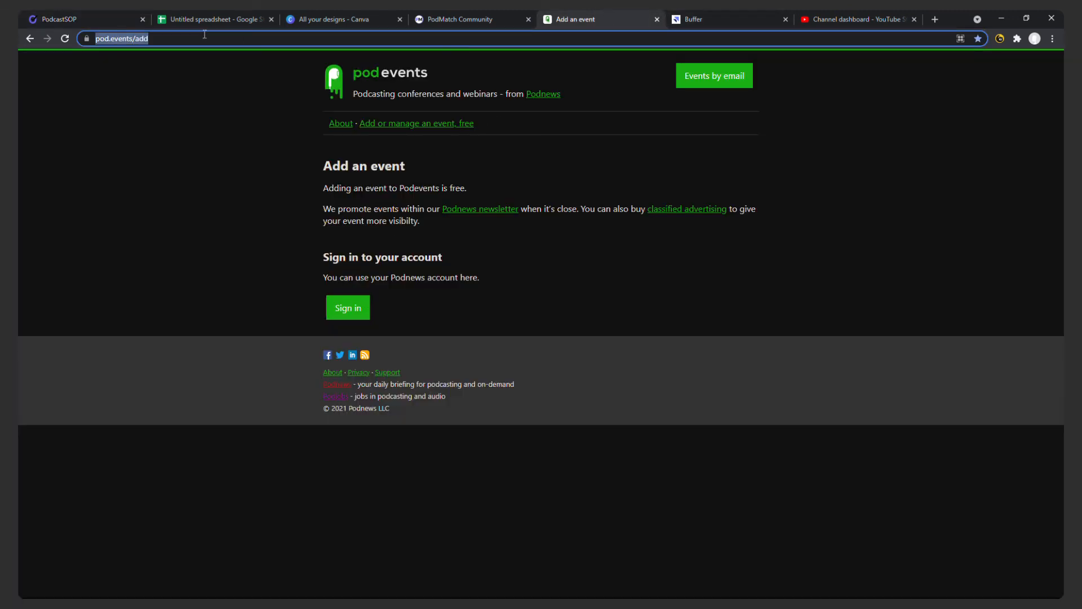
click(125, 21)
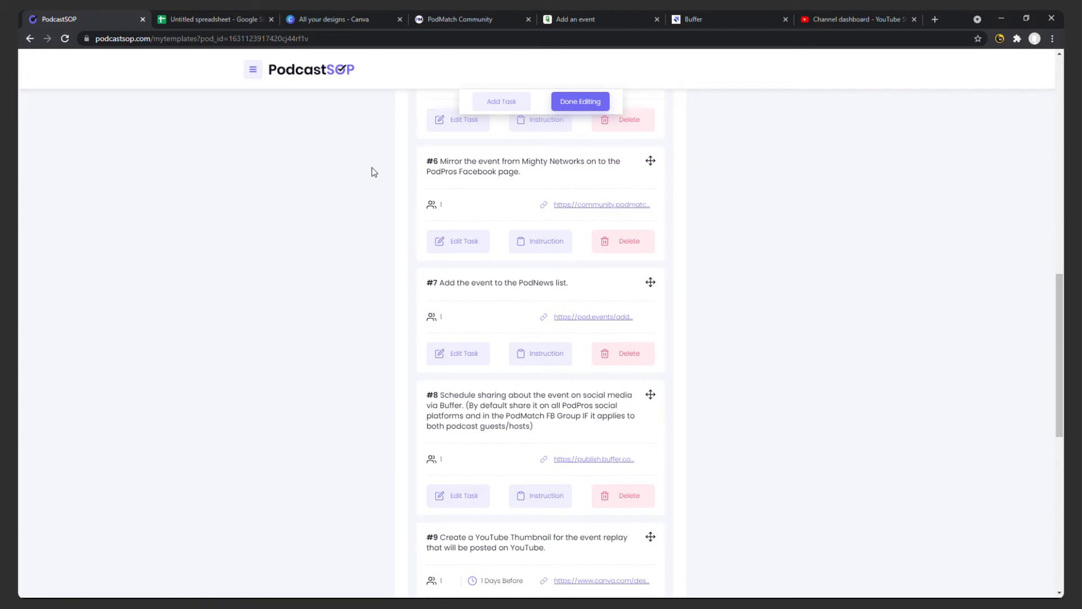
click(546, 355)
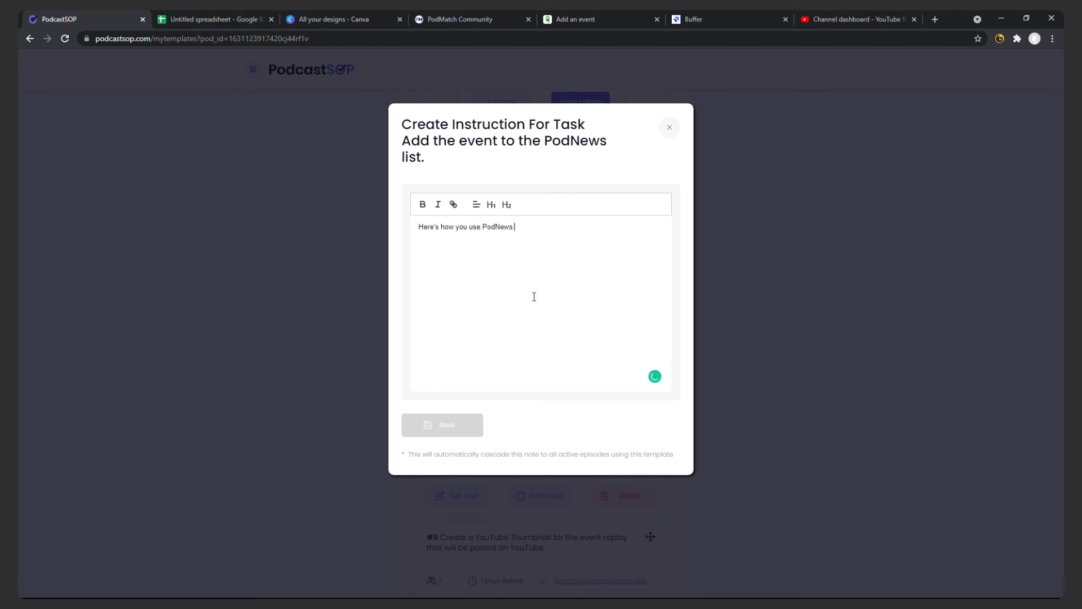
text(... CLick here, clikc there.)
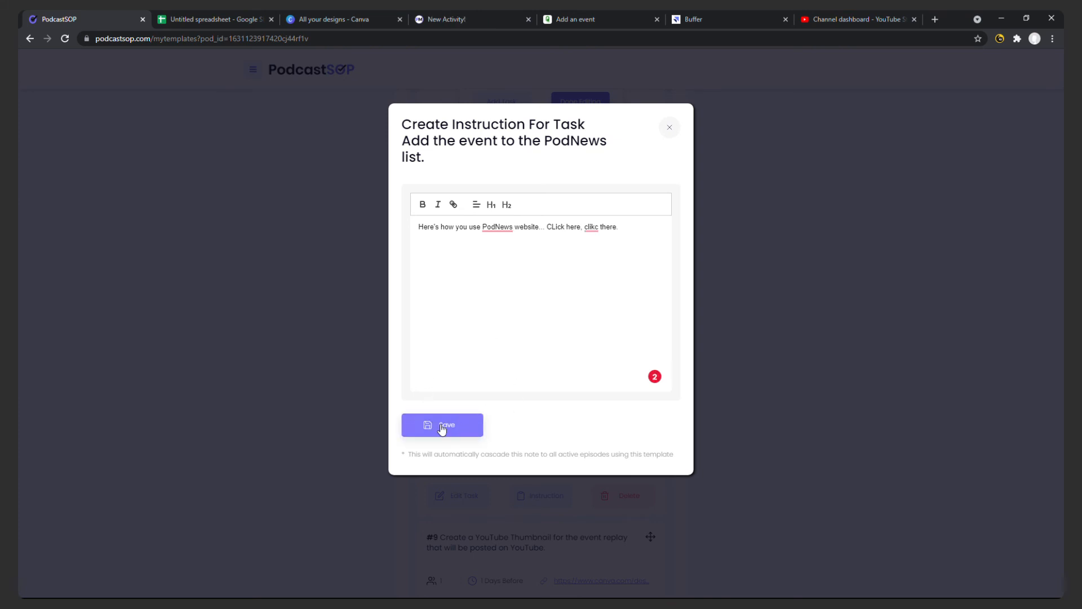
click(443, 426)
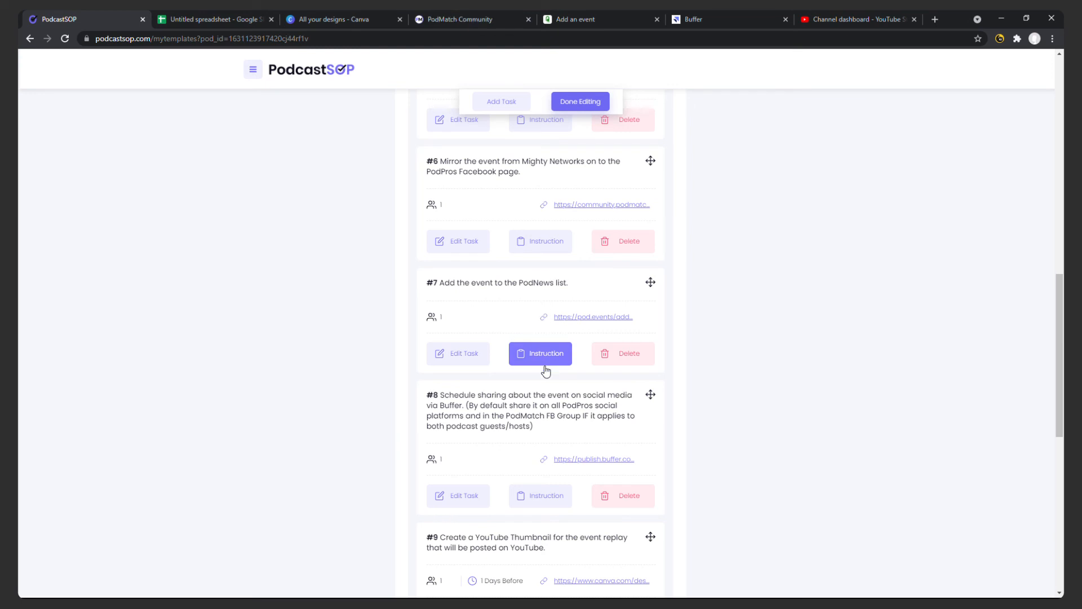
Review the remaining tasks and finish editing the "Live Community Events via Zoom" template.
scroll(553, 360, down, 3)
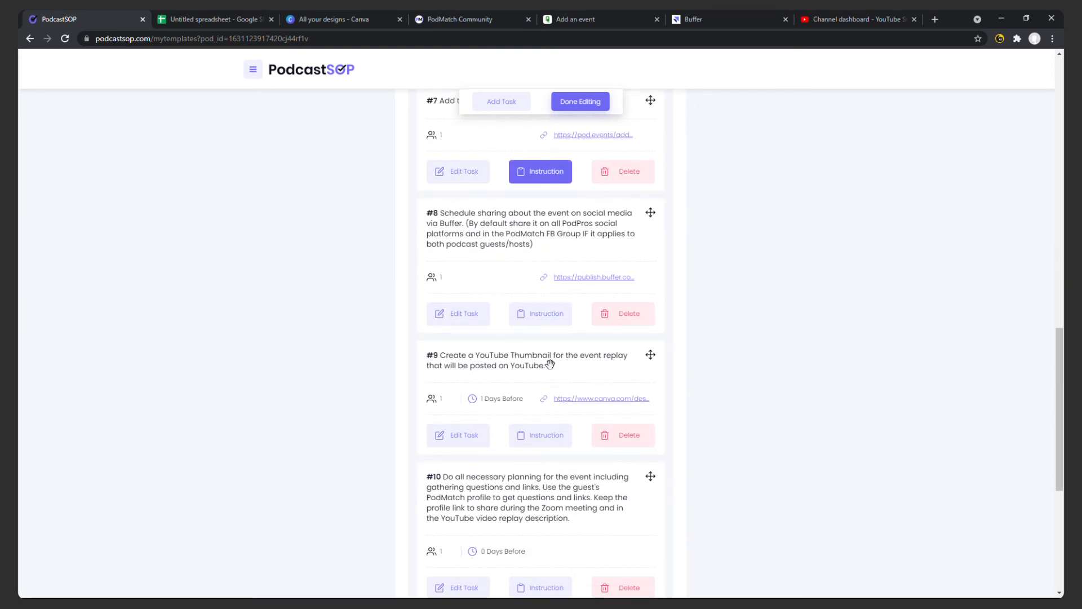
scroll(525, 263, down, 3)
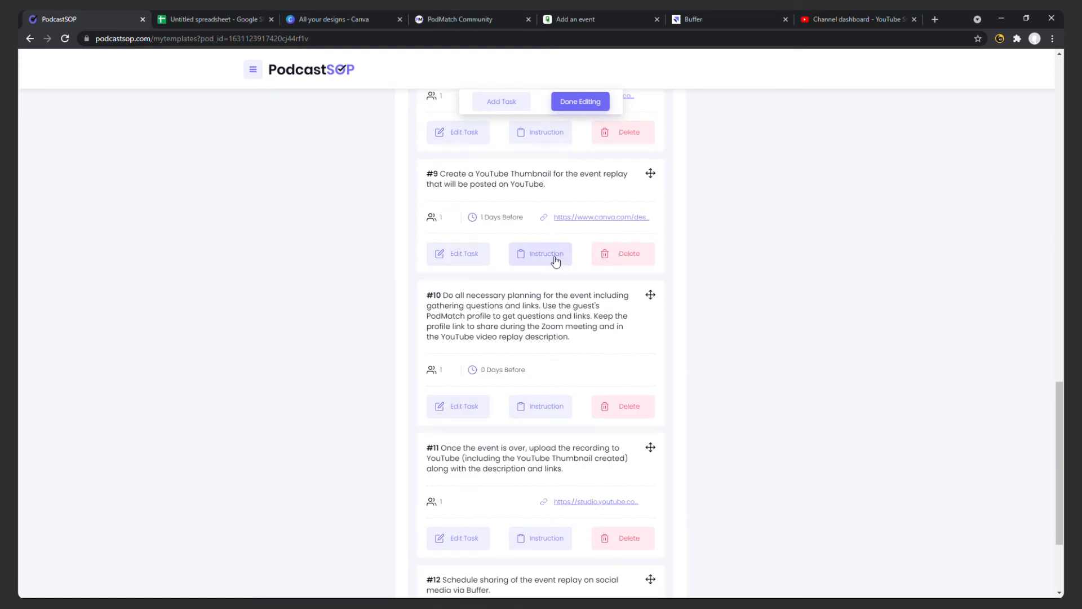
scroll(605, 225, up, 3)
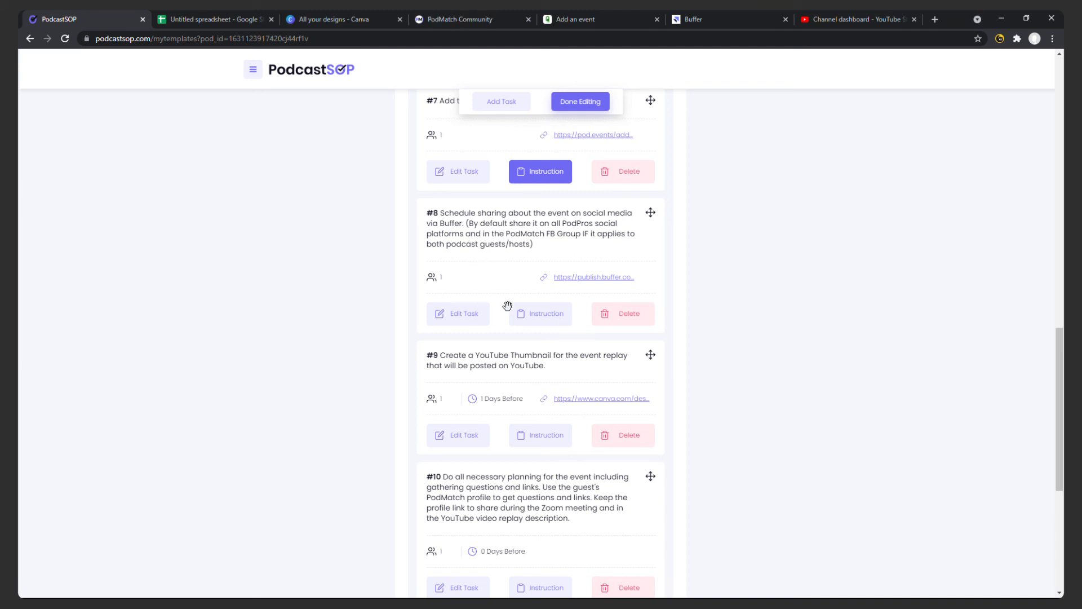
scroll(506, 305, up, 2)
click(574, 100)
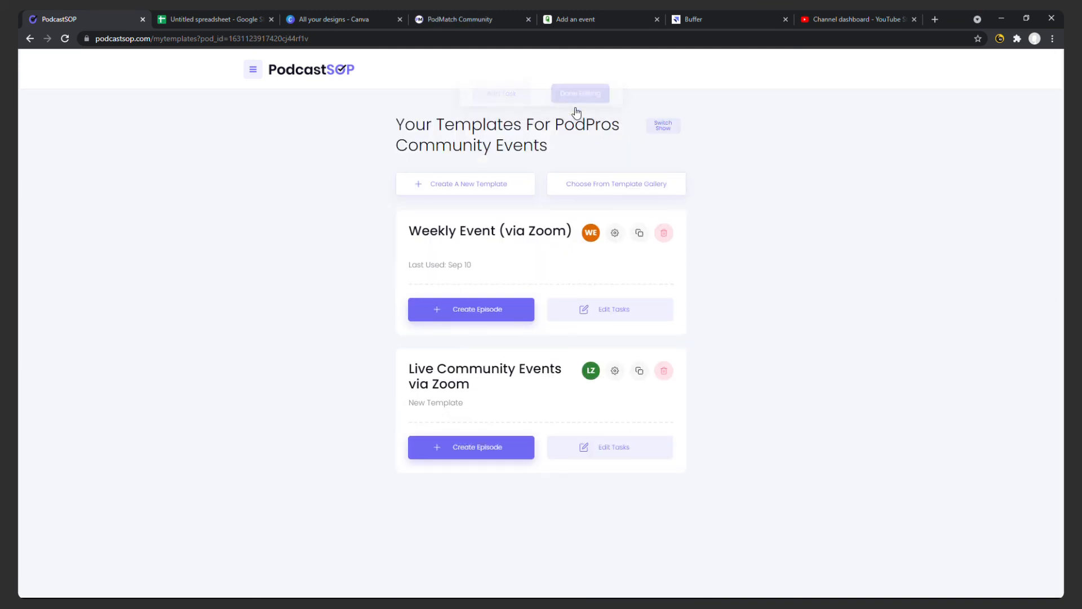